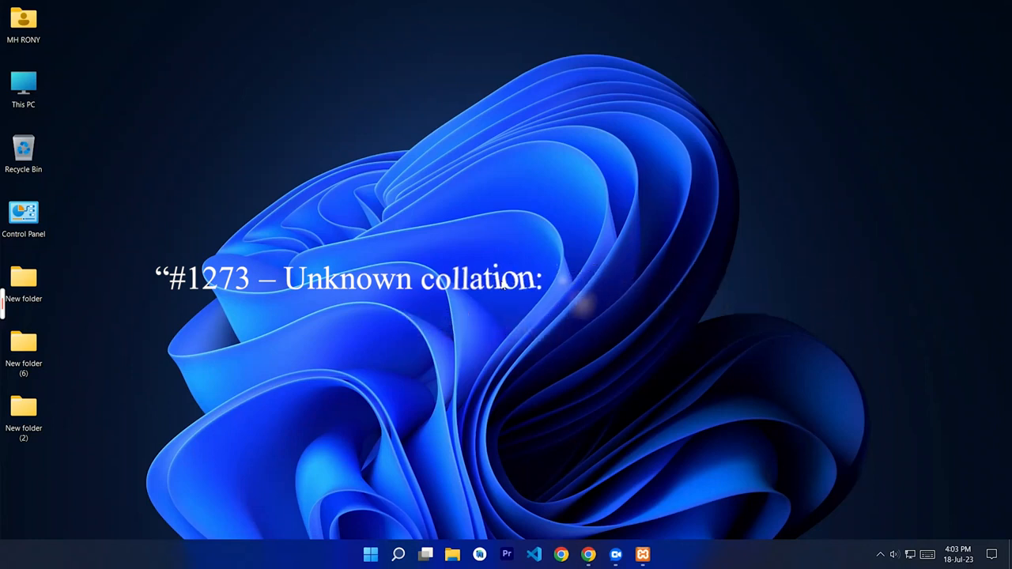
Step: Start the Apache and MySQL modules in the XAMPP Control Panel, and minimize its window
click(643, 554)
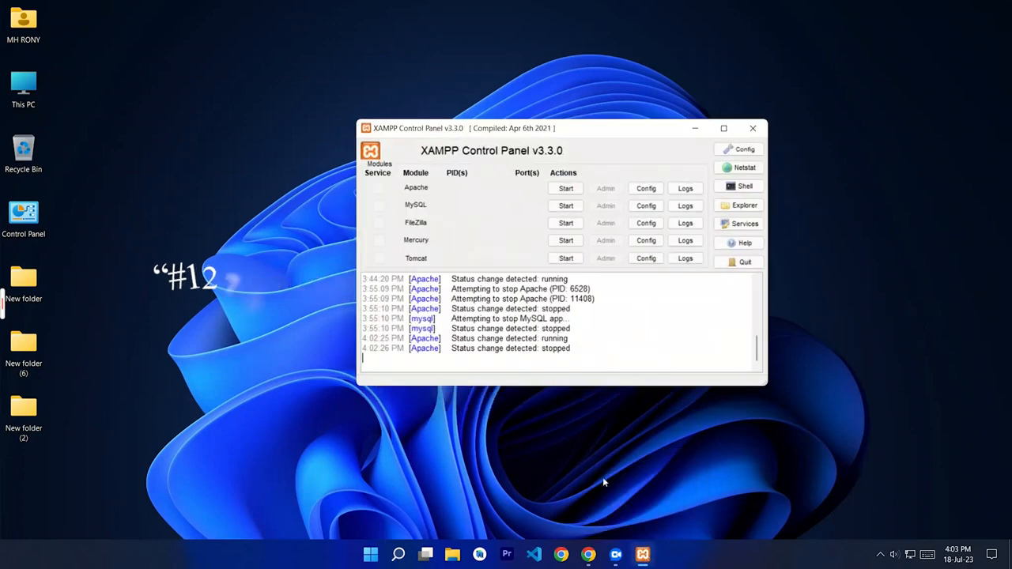
click(565, 190)
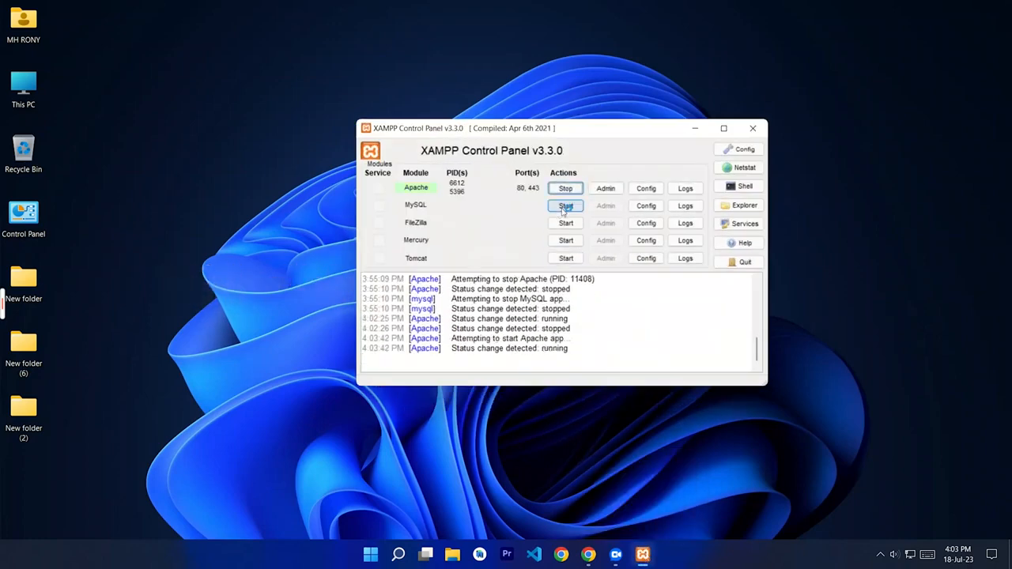
click(567, 206)
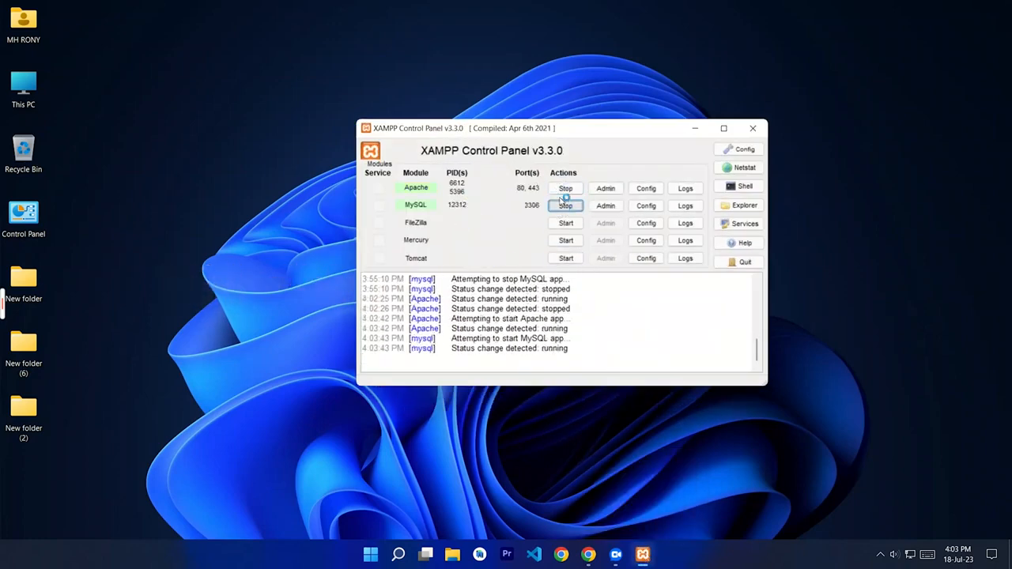
click(696, 129)
Step: Switch to Chrome and load phpMyAdmin from localhost/phpmyadmin
click(588, 554)
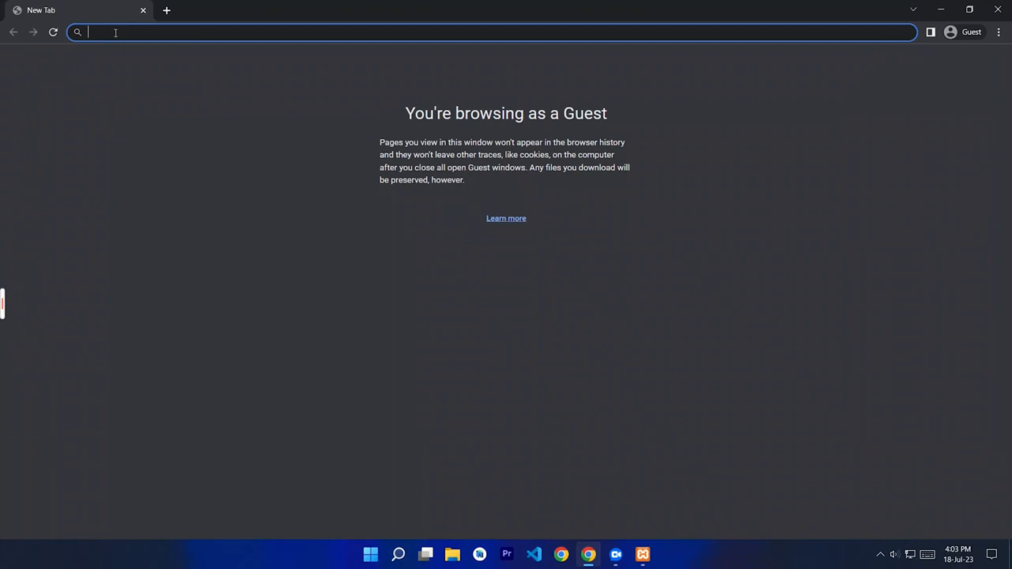
text(loc)
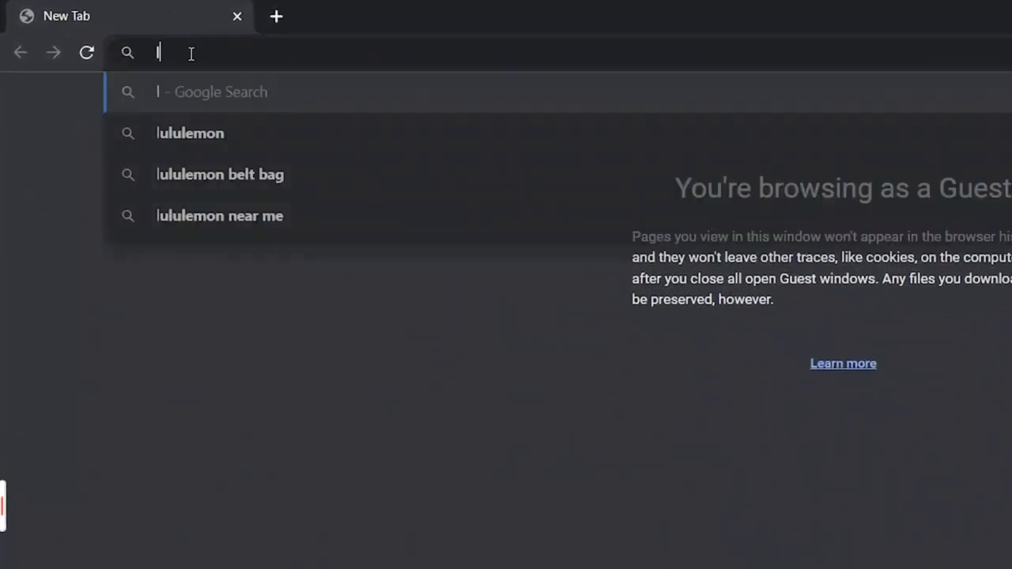
text(alhost)
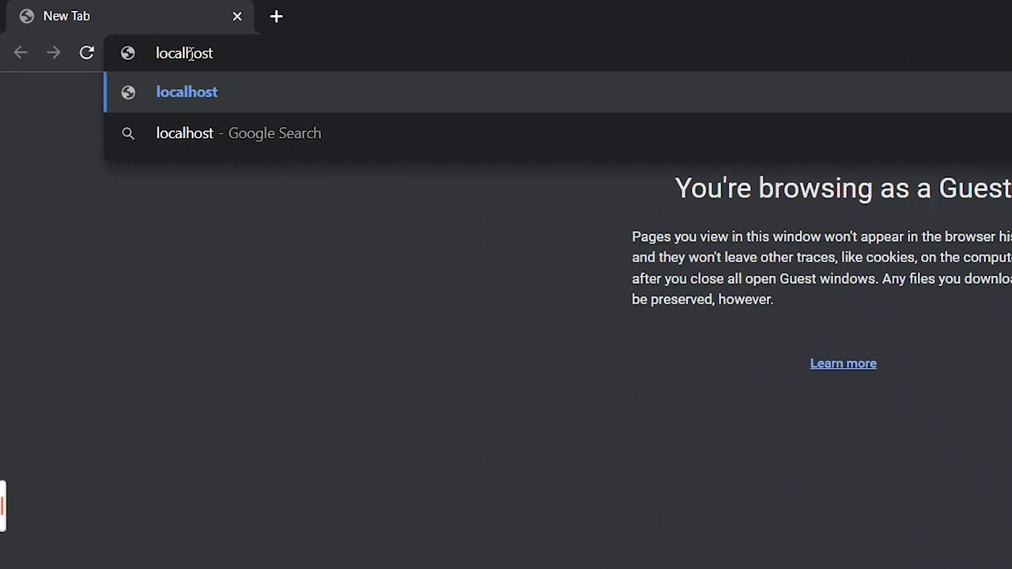
text(/)
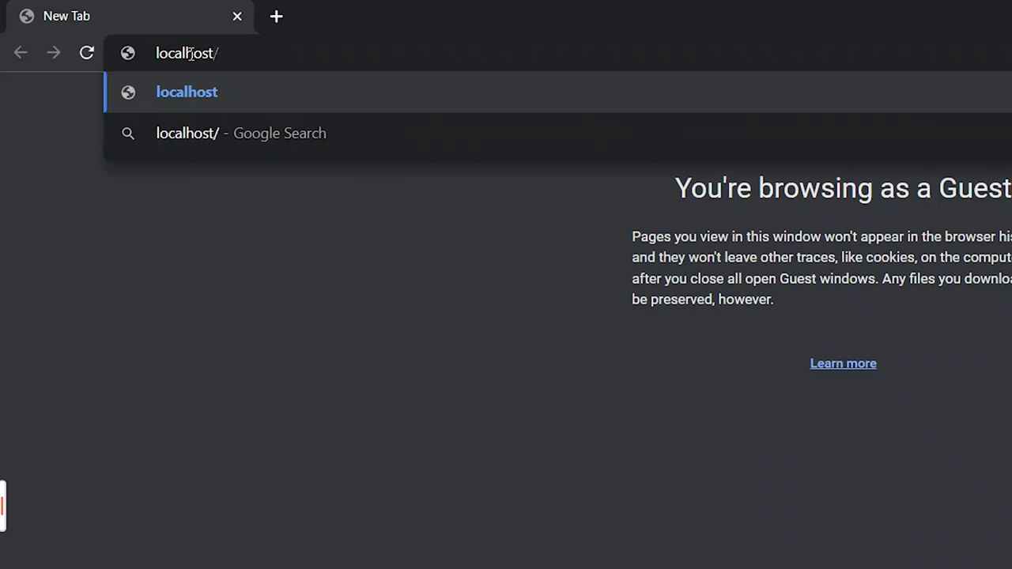
text(php)
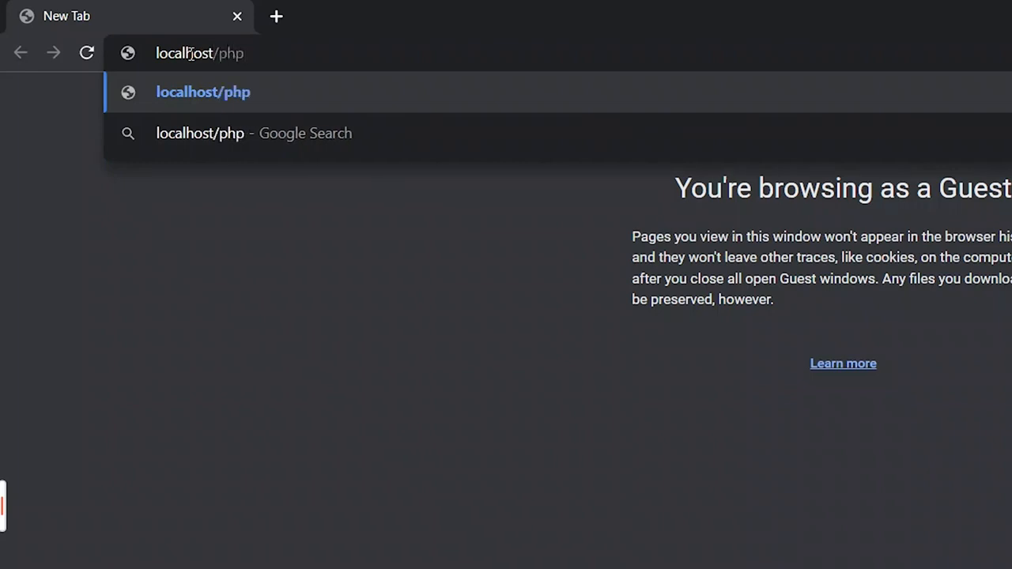
text(myadm)
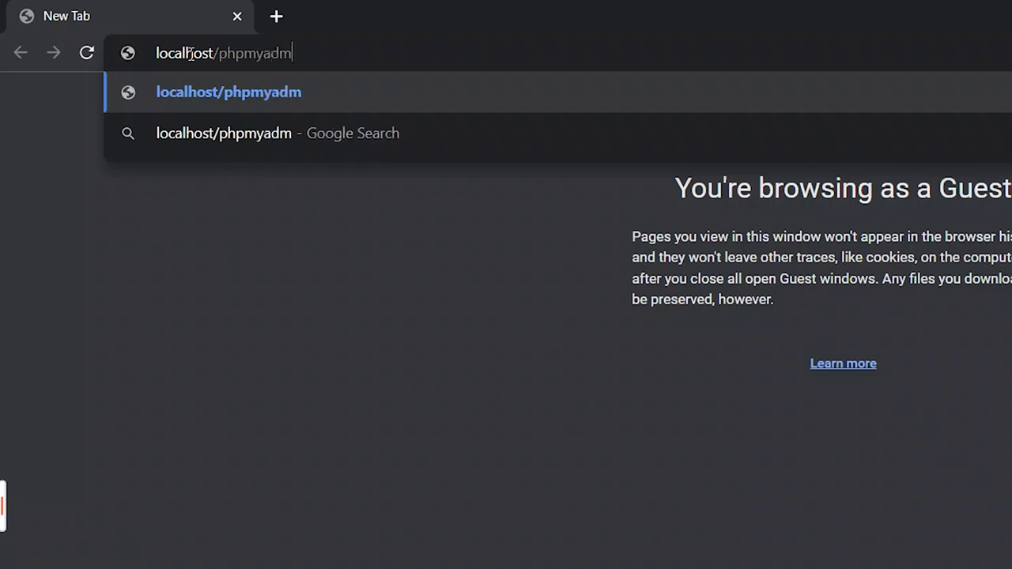
text(in)
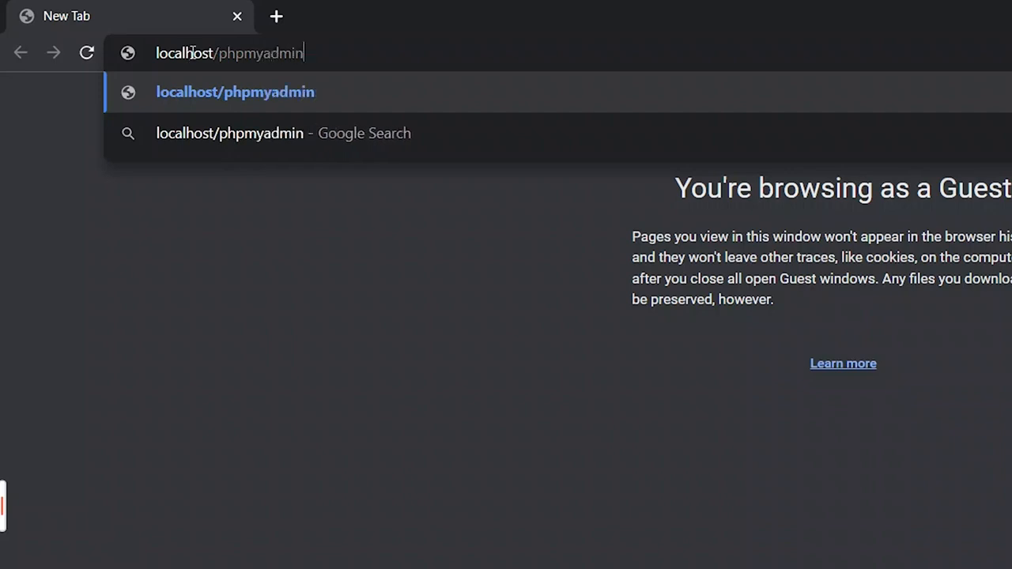
triple_click(265, 56)
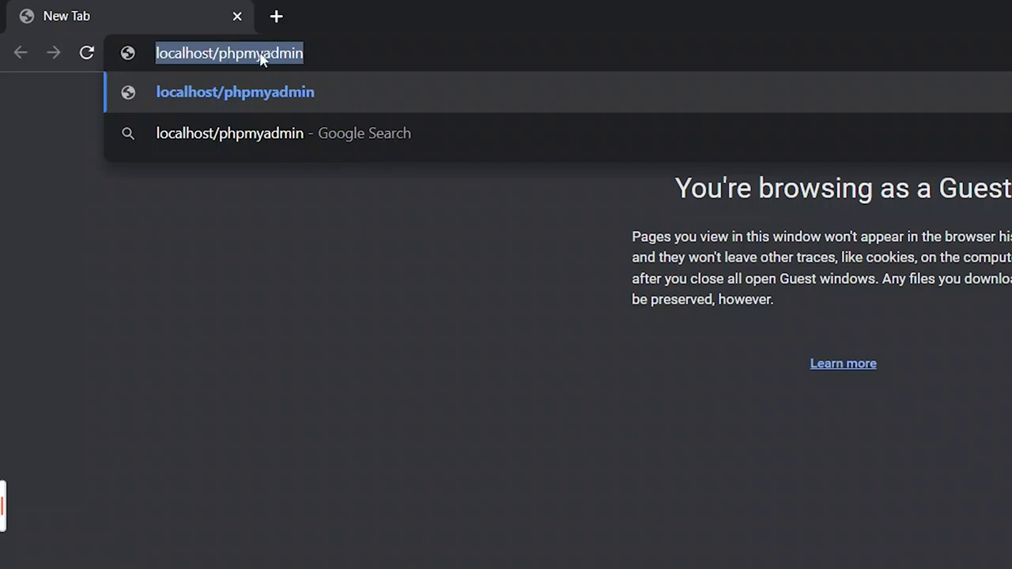
click(330, 62)
key(Return)
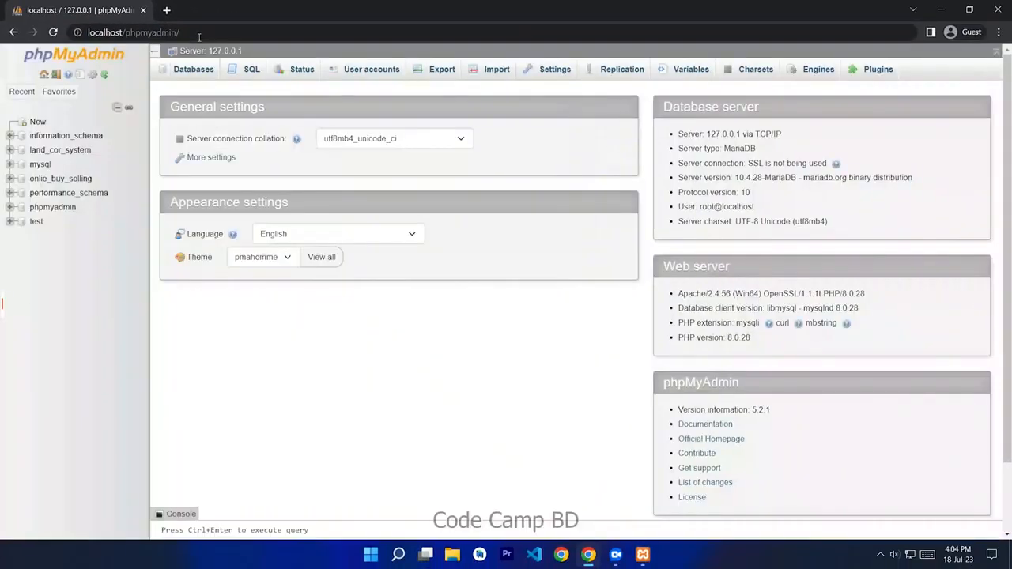
click(199, 37)
click(93, 295)
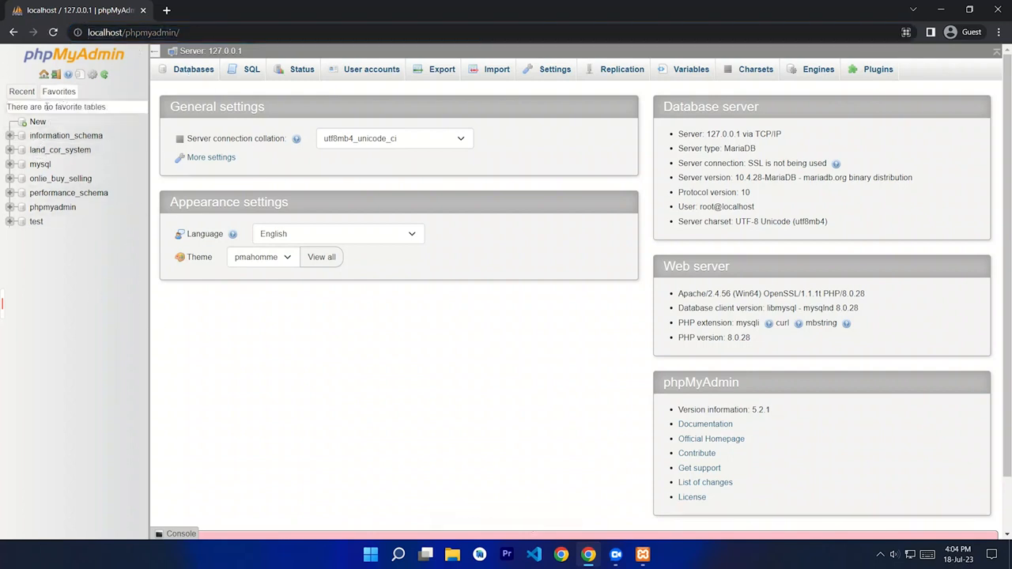
Step: Create a new database named online_buy with the utf8mb4_general_ci collation
click(37, 123)
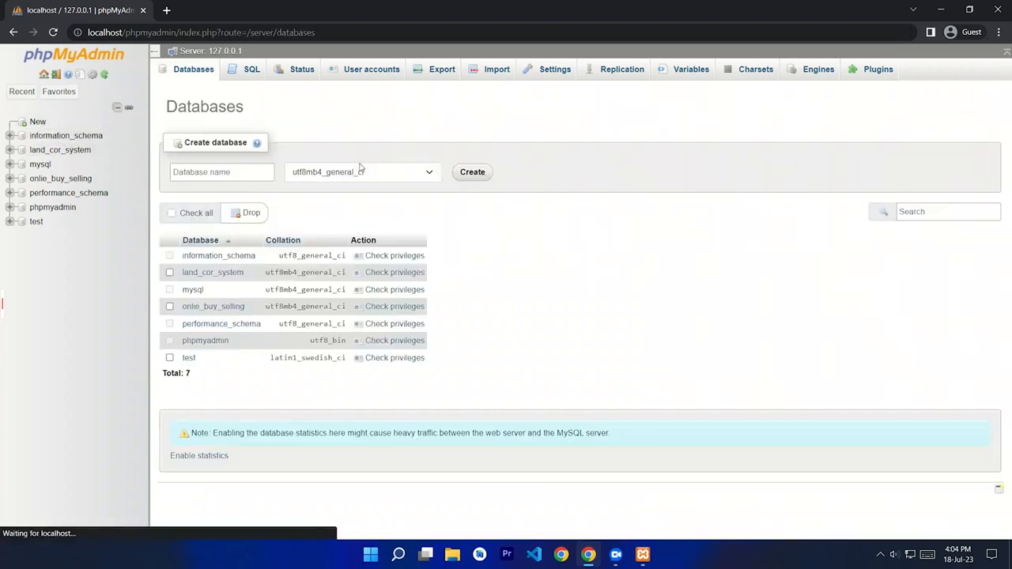
click(231, 174)
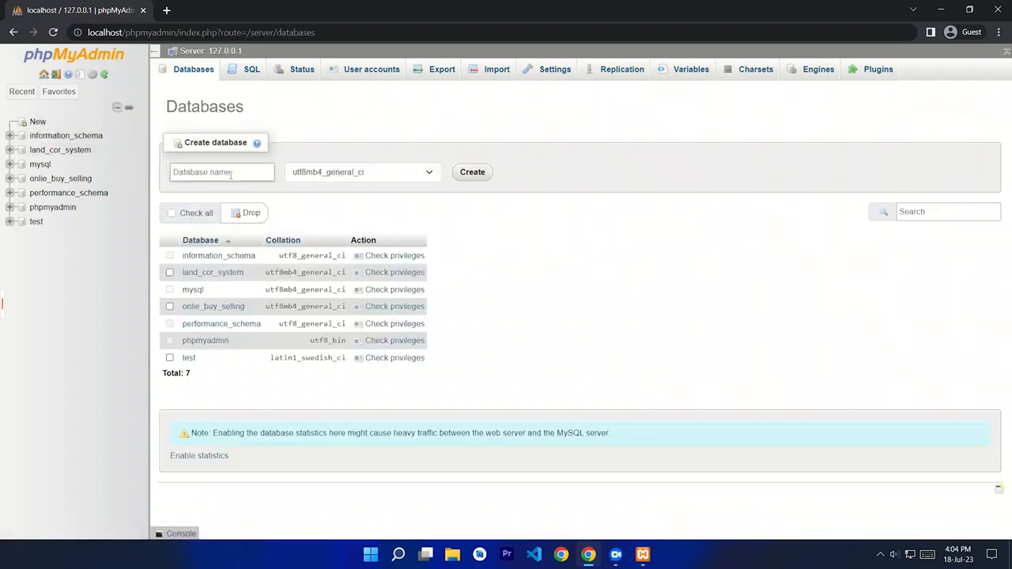
text(online_buy)
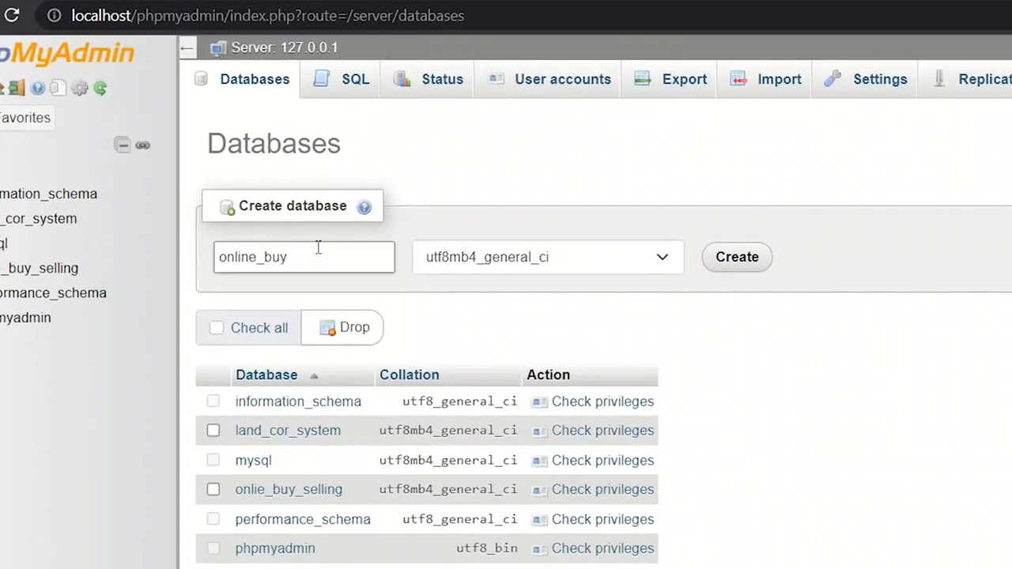
drag(317, 258, 216, 258)
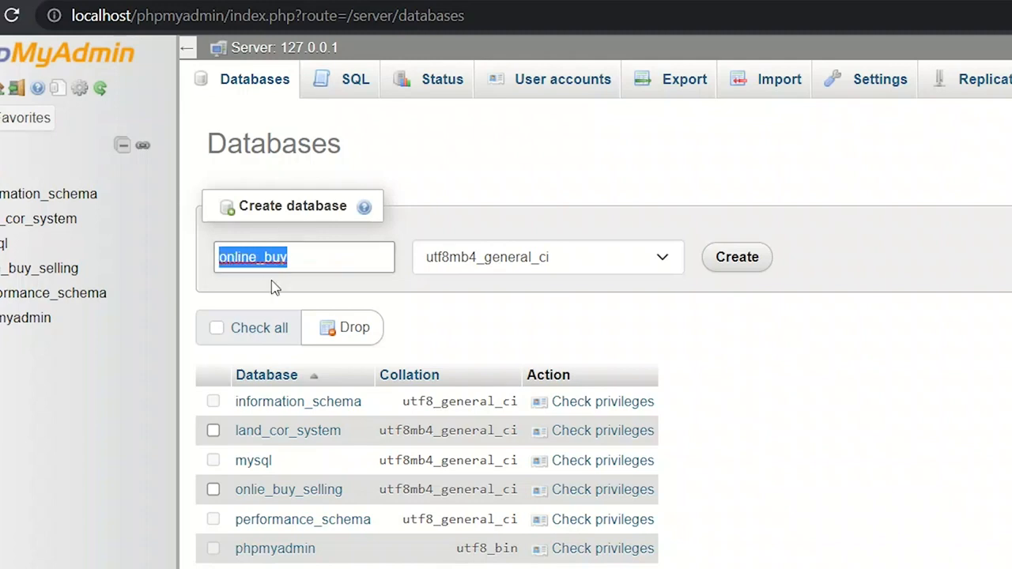
click(310, 261)
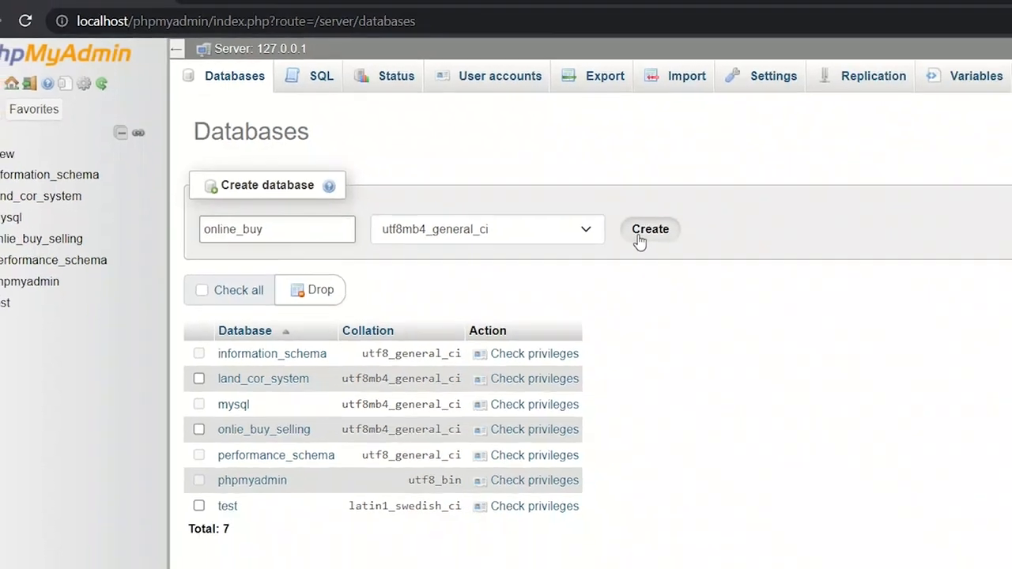
click(640, 237)
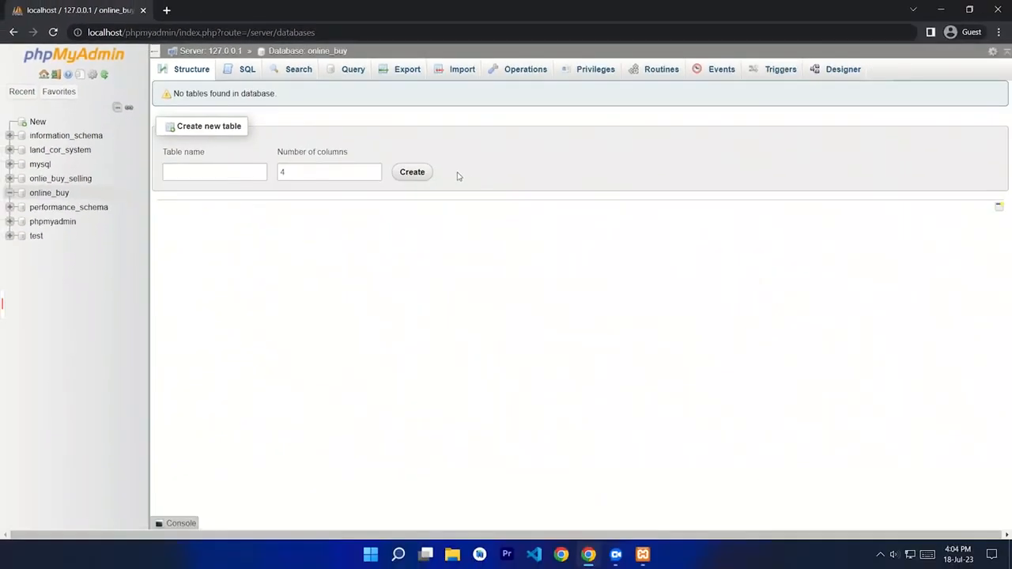
Step: Open the import form for the online_buy database and begin choosing a file to import
click(49, 194)
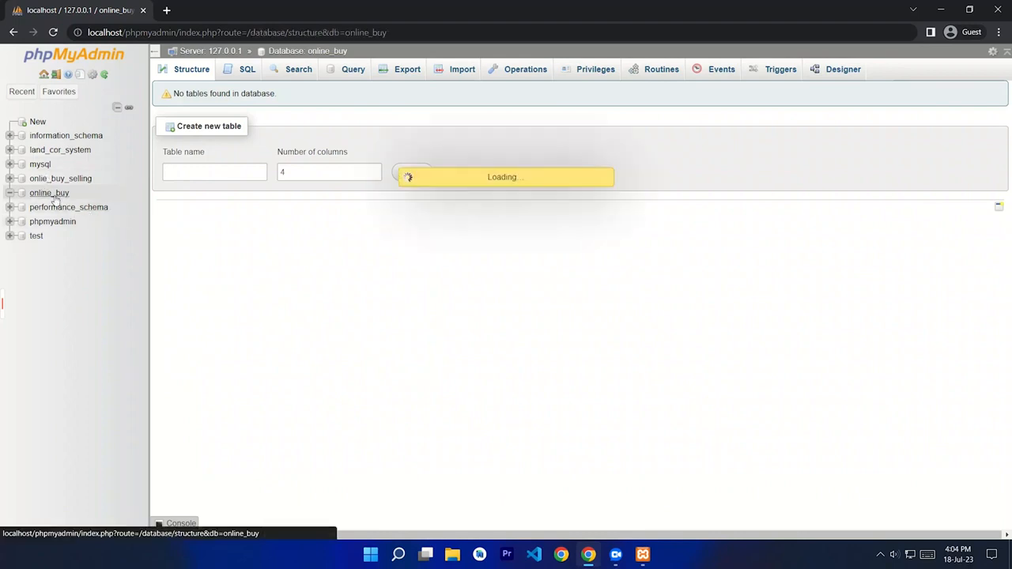
click(454, 71)
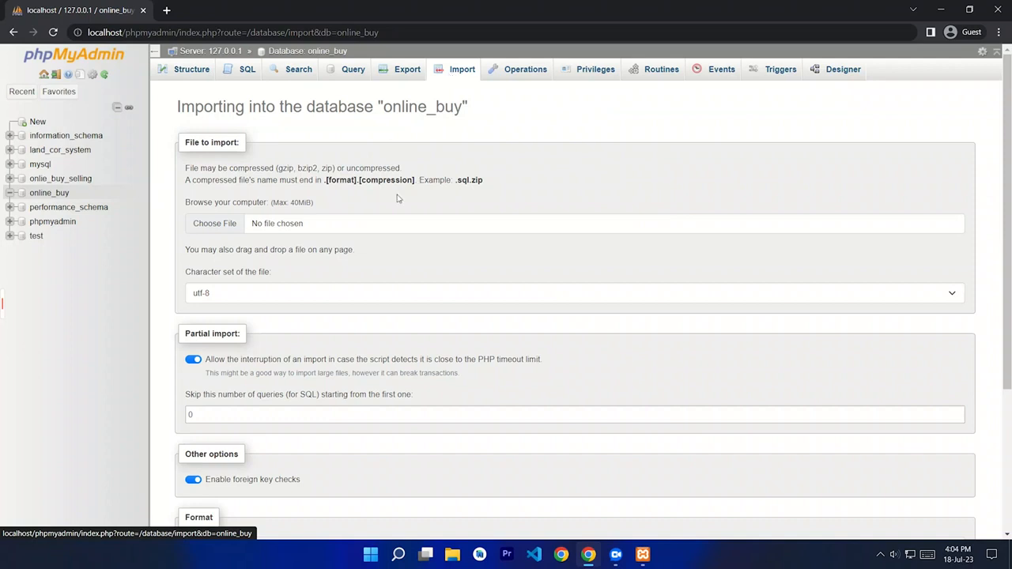
click(240, 225)
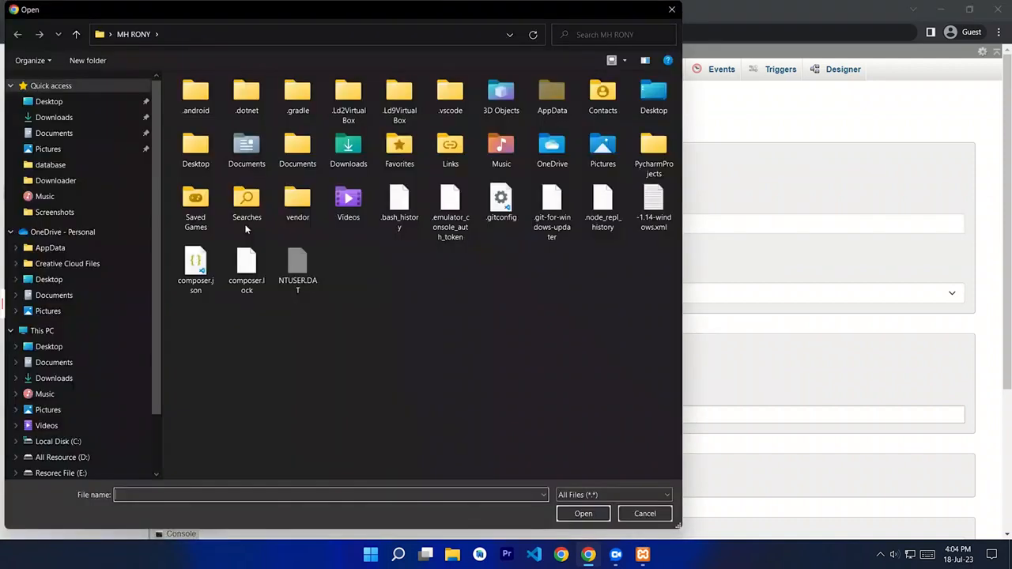
Step: Import book_store (2).sql from Install\Xampp\htdocs\Books Buy Selling Website\database on the Softwer (F:) drive, keeping the default import options
scroll(84, 359, down, 2)
scroll(89, 427, down, 2)
click(47, 419)
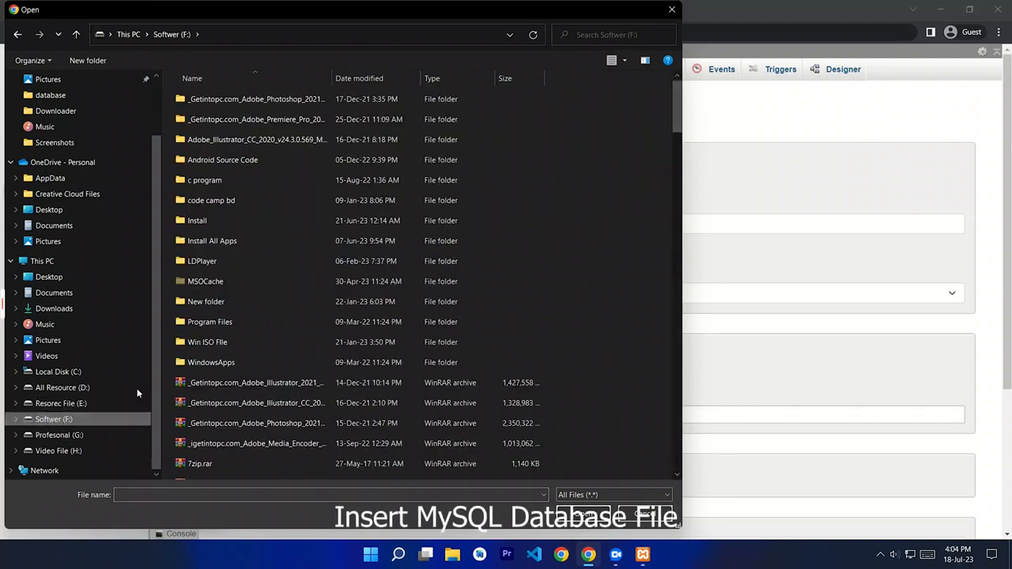
double_click(190, 222)
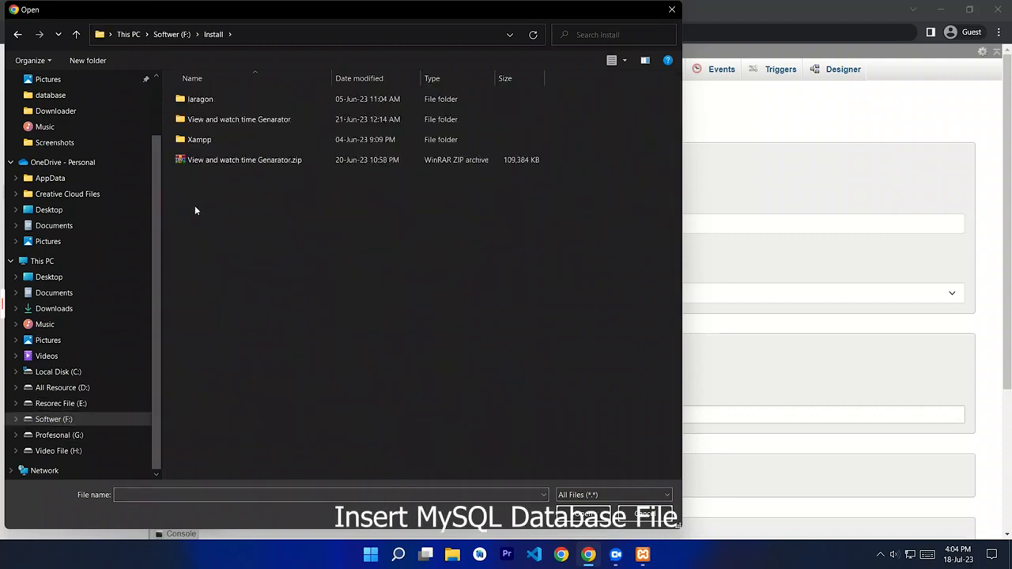
double_click(200, 140)
double_click(200, 202)
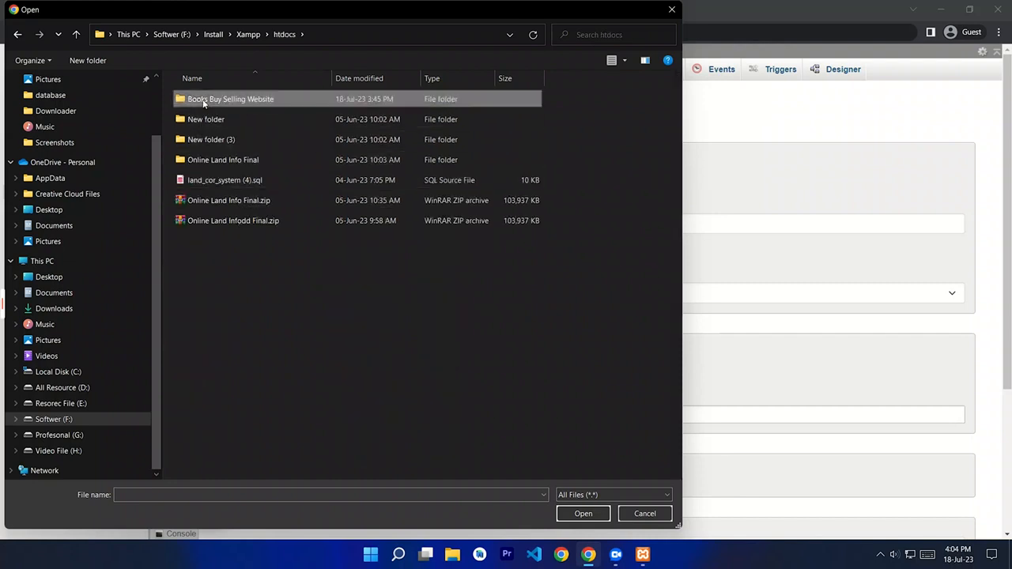
double_click(203, 100)
double_click(205, 180)
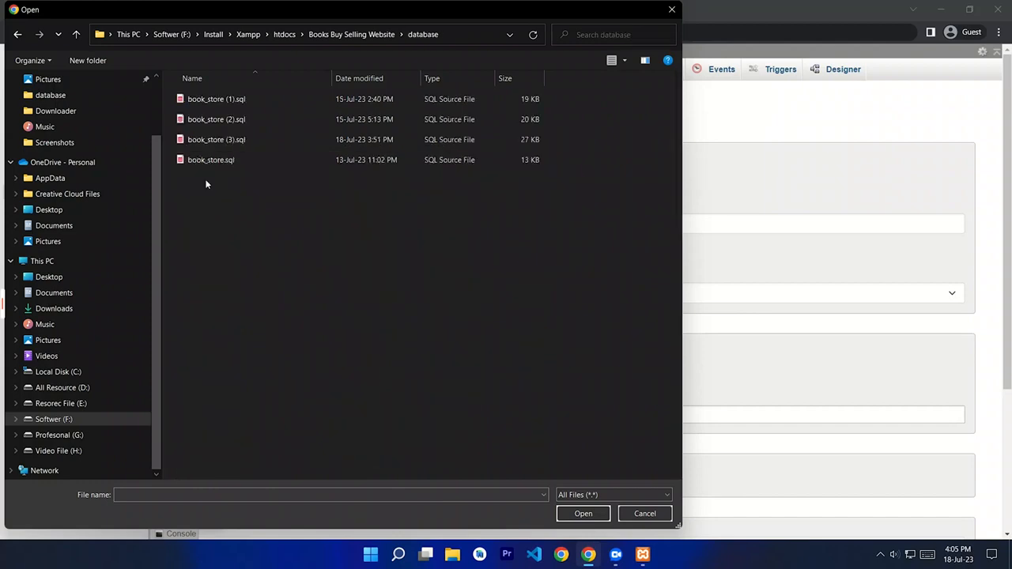
double_click(218, 120)
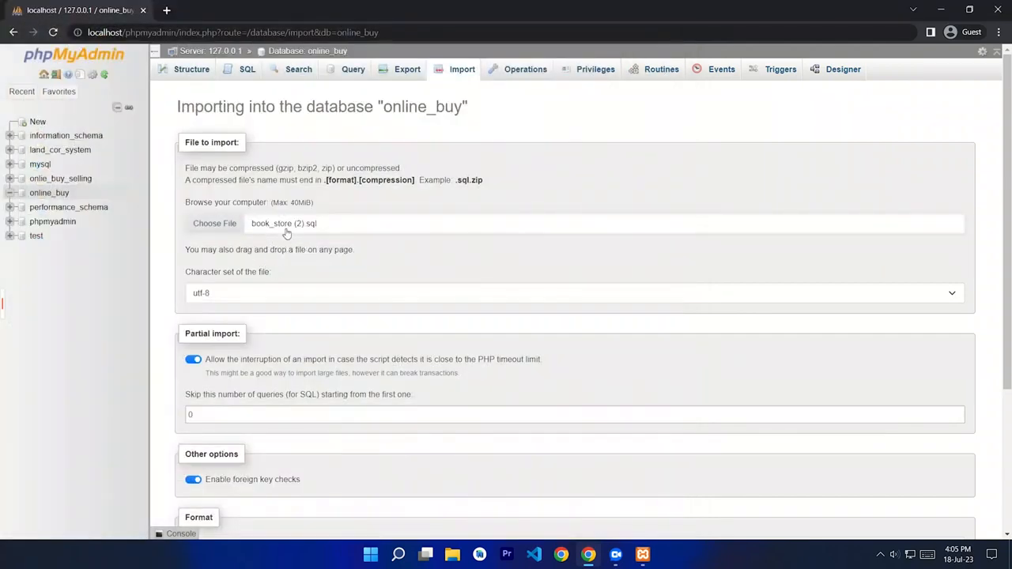
scroll(262, 296, down, 3)
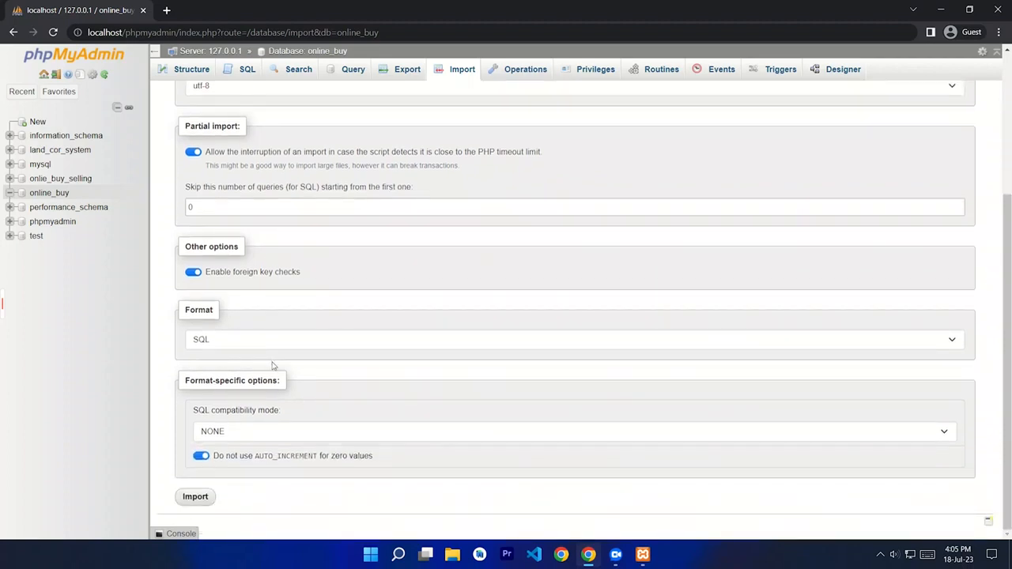
click(196, 498)
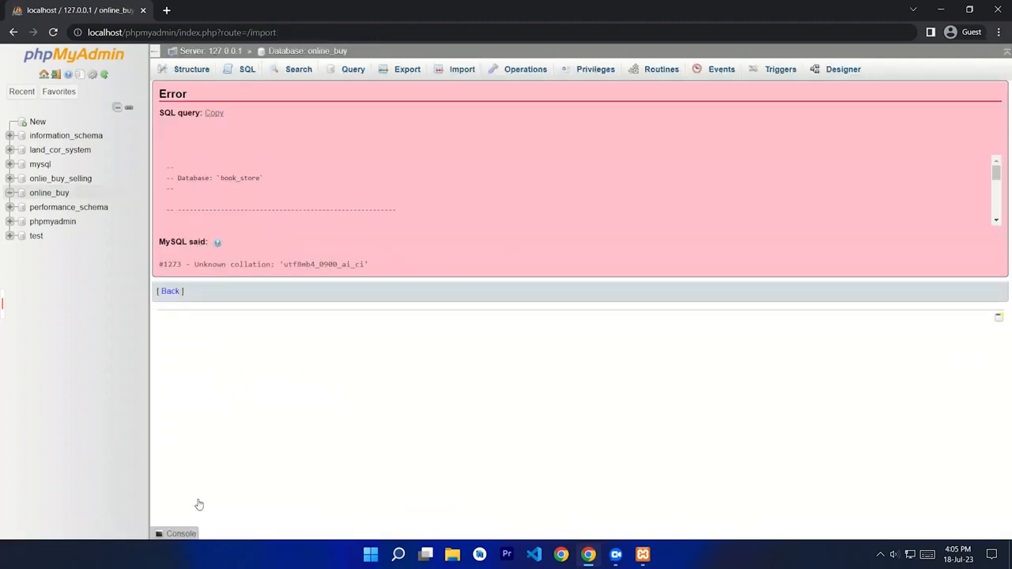
Step: Copy the unknown collation name utf8mb4_0900_ai_ci from the MySQL error message
drag(263, 180, 177, 178)
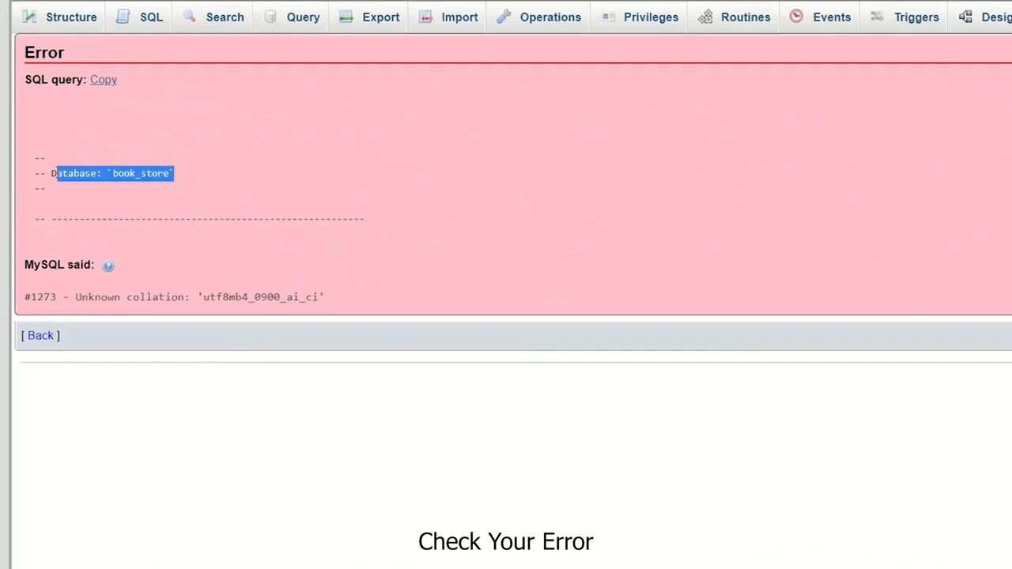
click(181, 179)
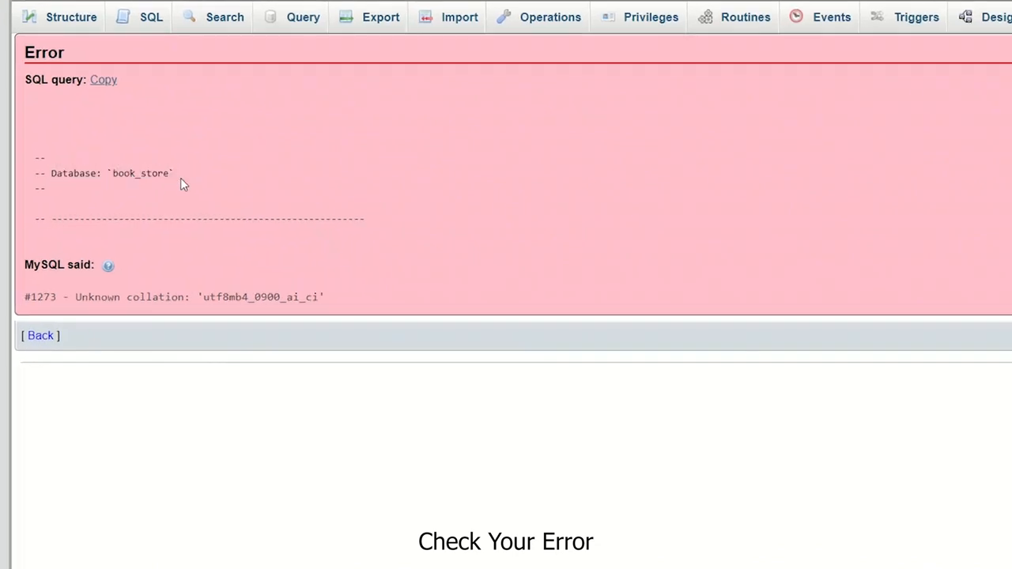
drag(314, 298, 203, 297)
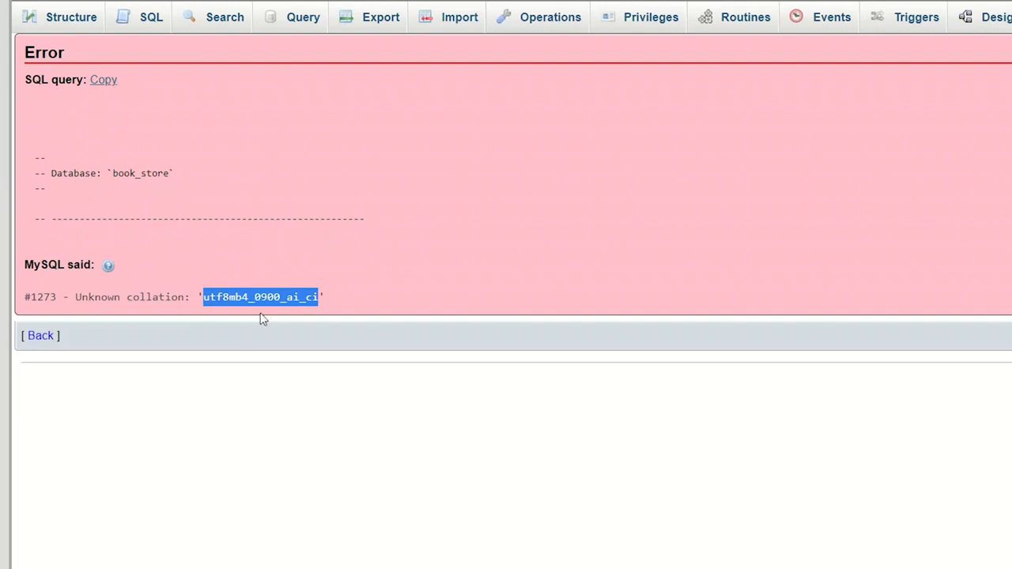
click(226, 309)
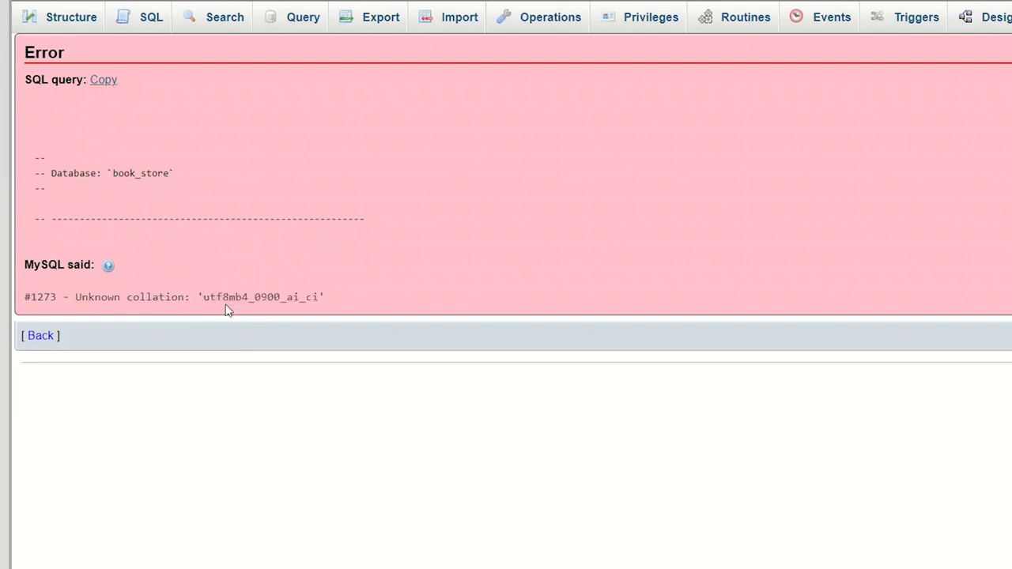
double_click(230, 299)
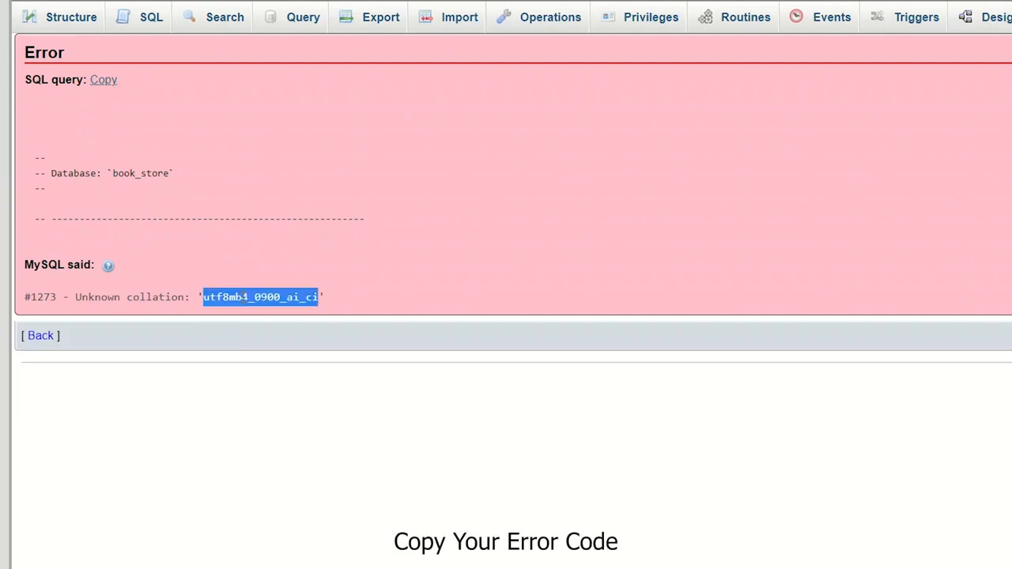
right_click(263, 311)
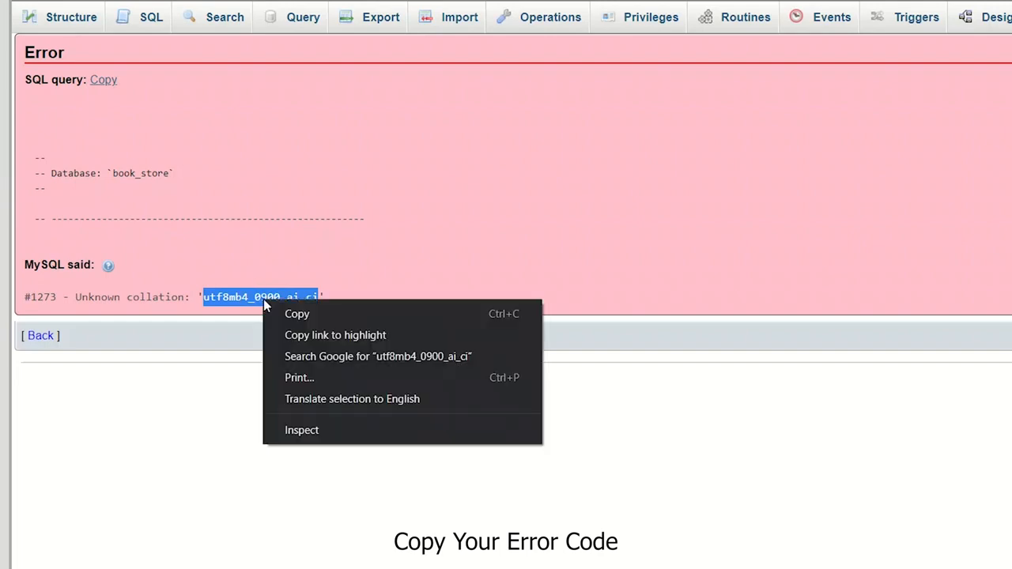
click(299, 313)
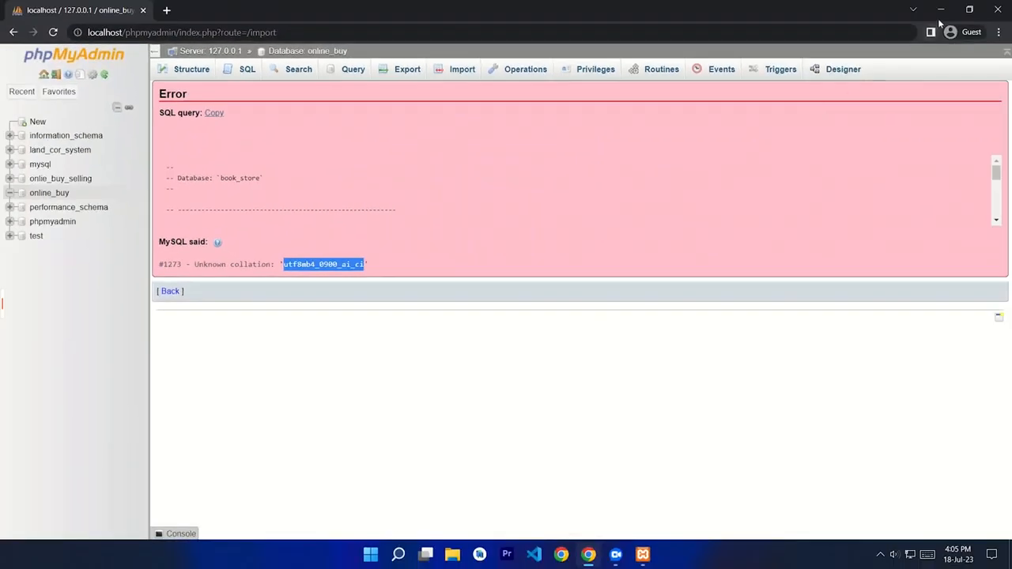
Step: Switch to File Explorer and open the folder Install\Xampp\htdocs\Books Buy Selling Website\database on the Softwer (F:) drive
click(942, 10)
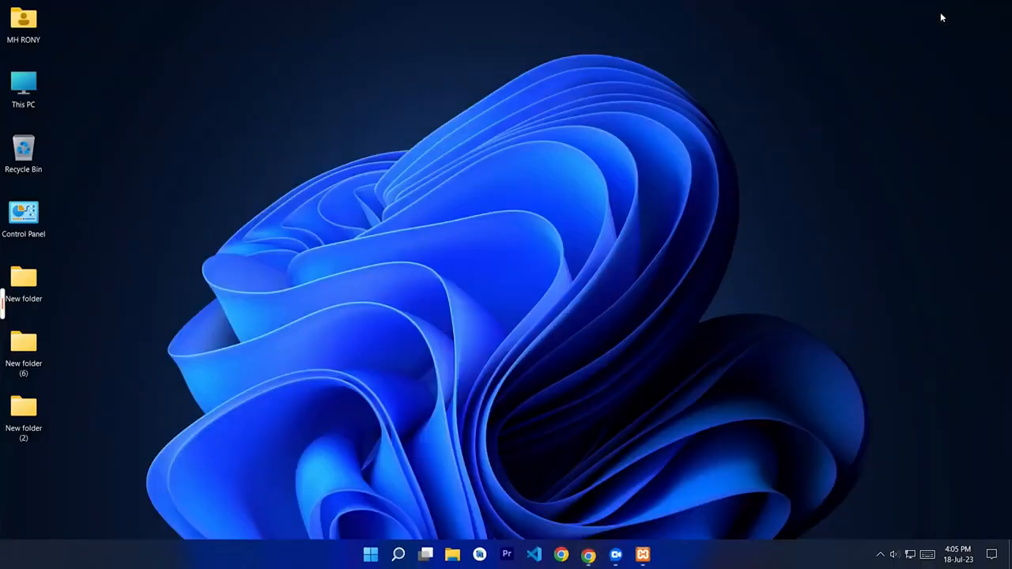
double_click(31, 91)
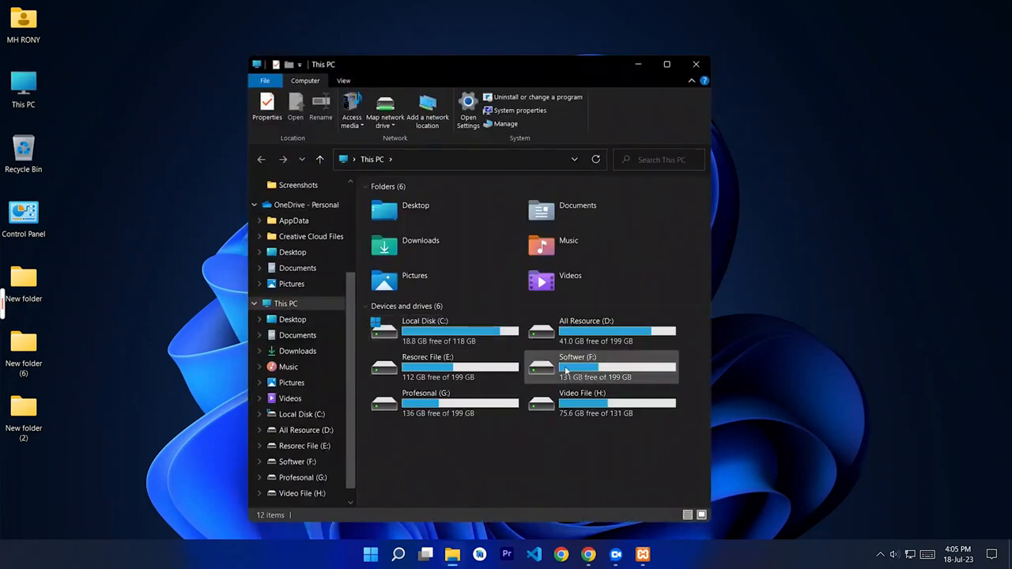
double_click(566, 371)
click(396, 331)
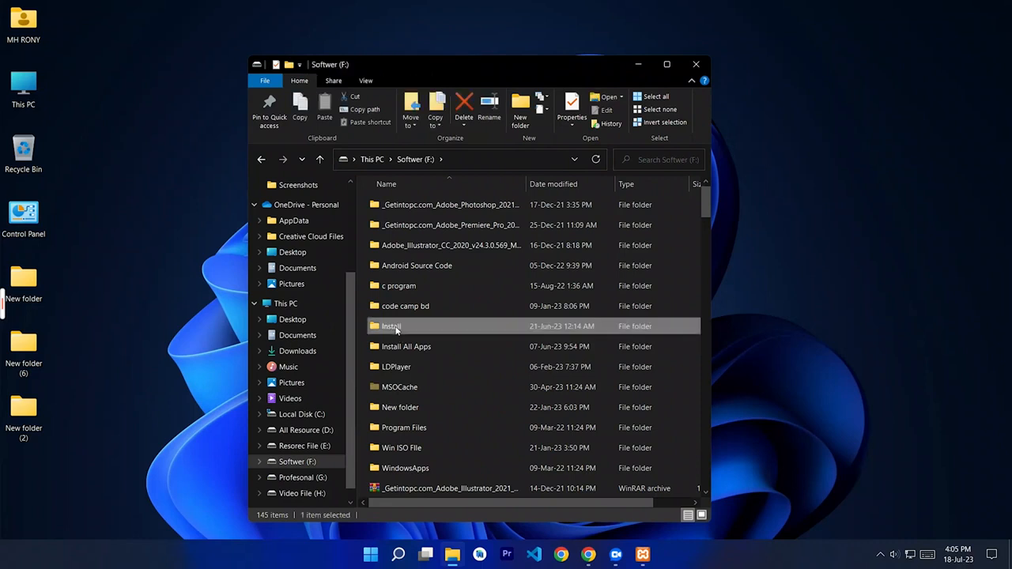
double_click(397, 331)
double_click(386, 249)
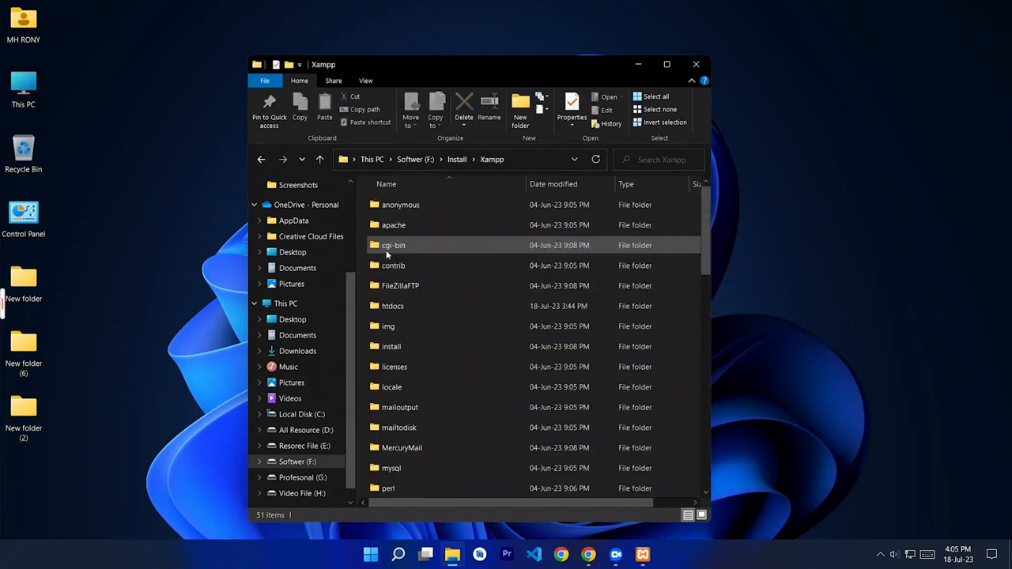
double_click(400, 309)
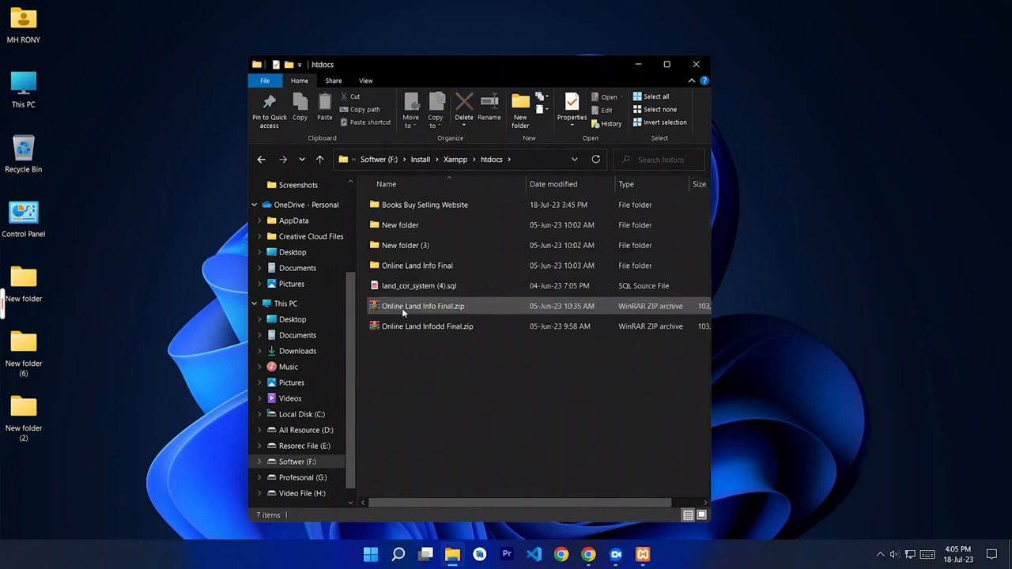
double_click(396, 209)
click(397, 212)
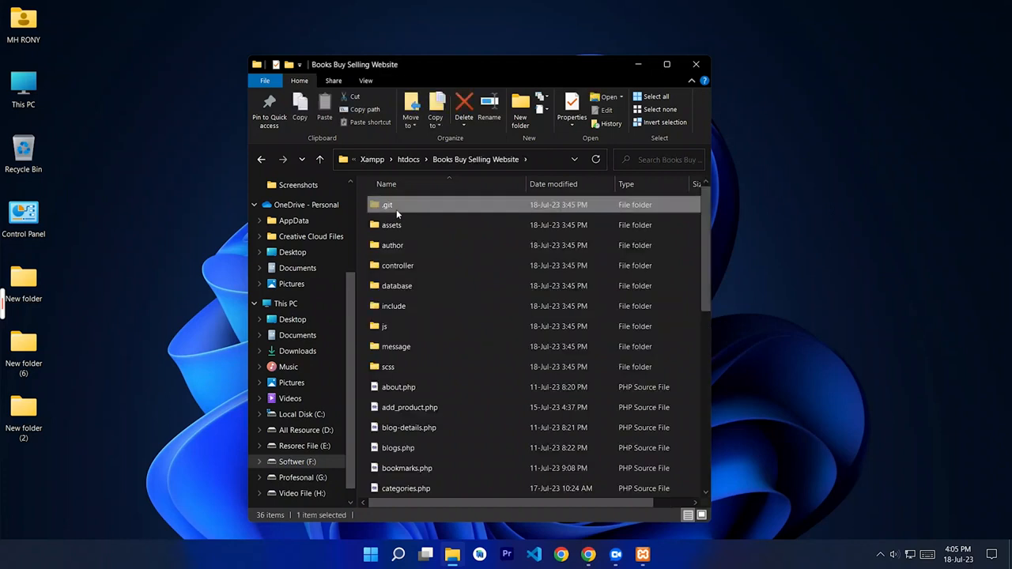
click(364, 256)
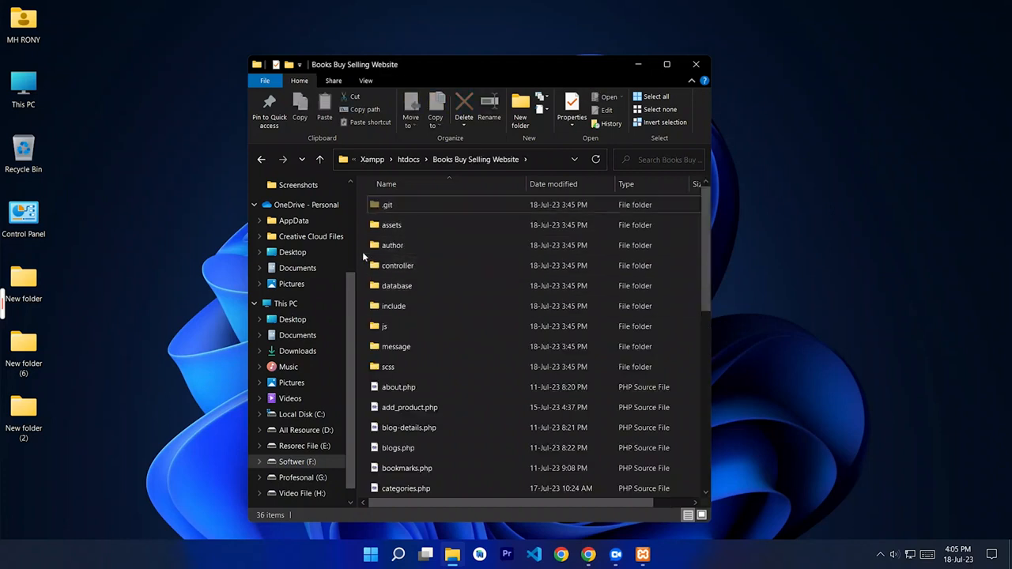
click(319, 159)
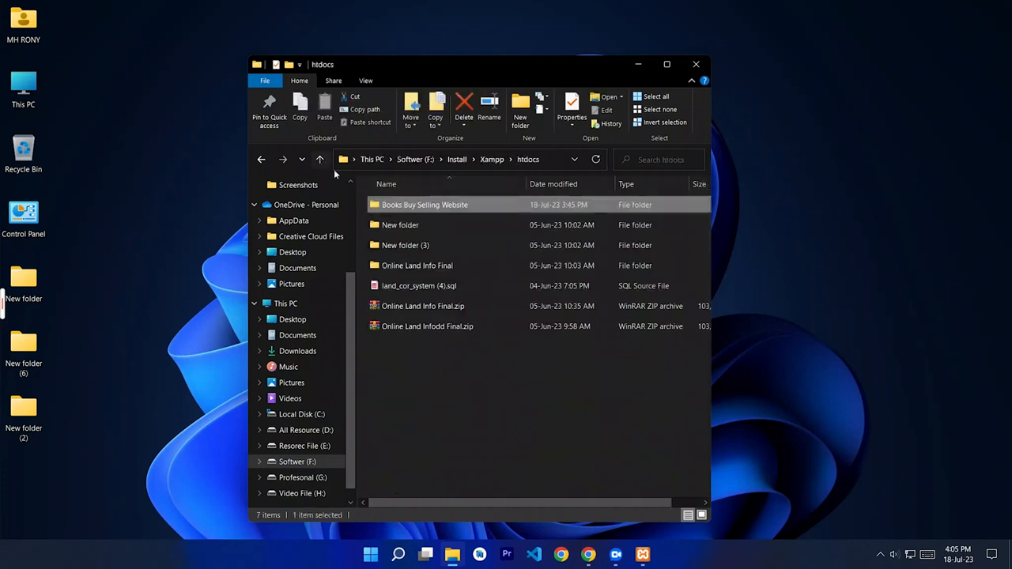
double_click(400, 207)
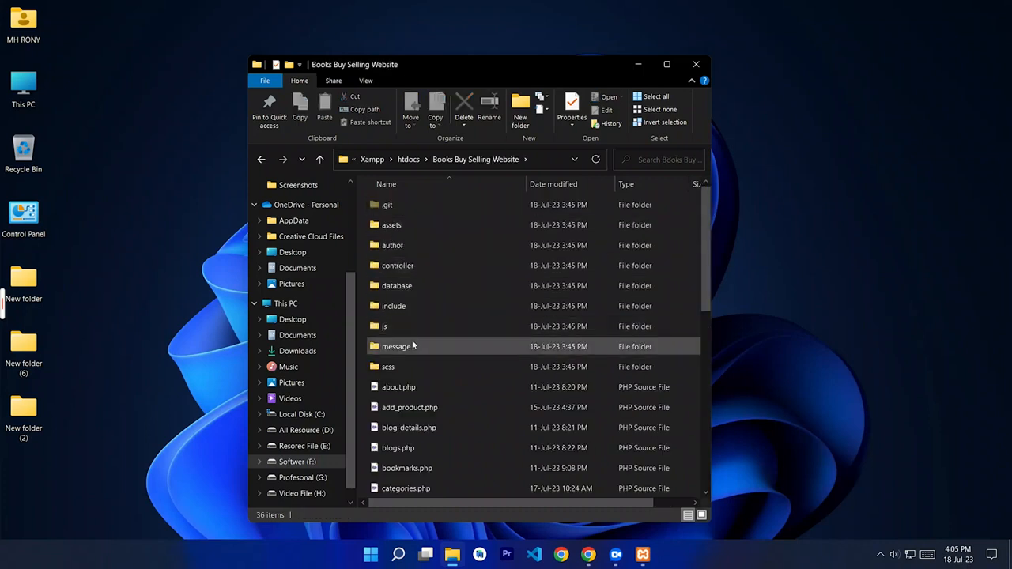
double_click(418, 285)
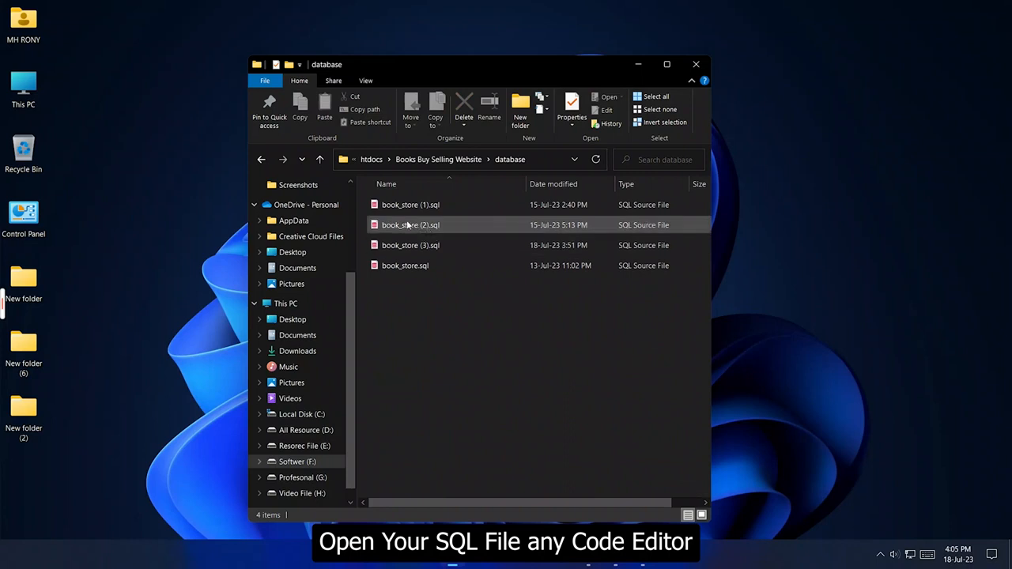
Step: Open book_store (2).sql in Visual Studio Code
click(422, 229)
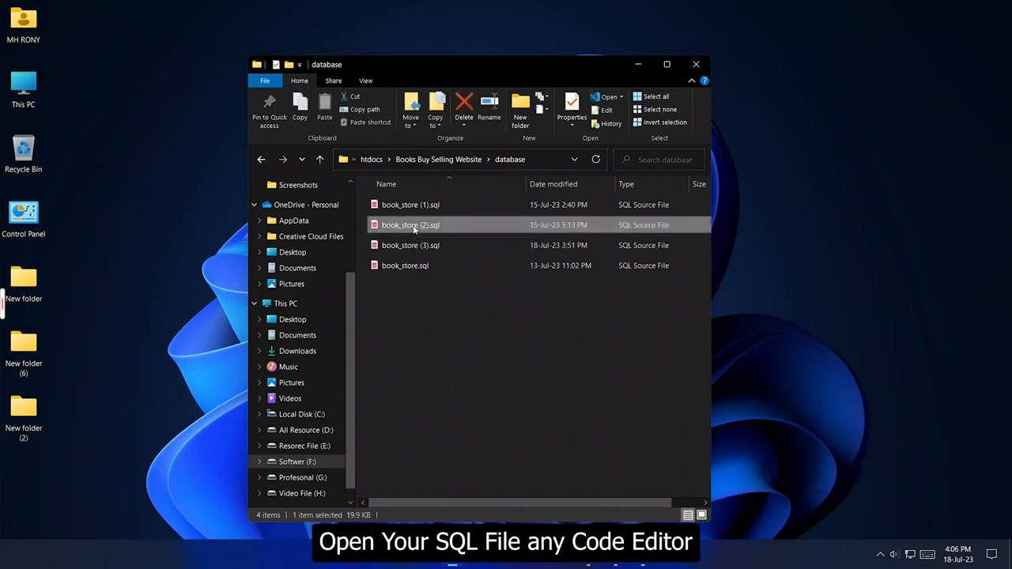
right_click(415, 230)
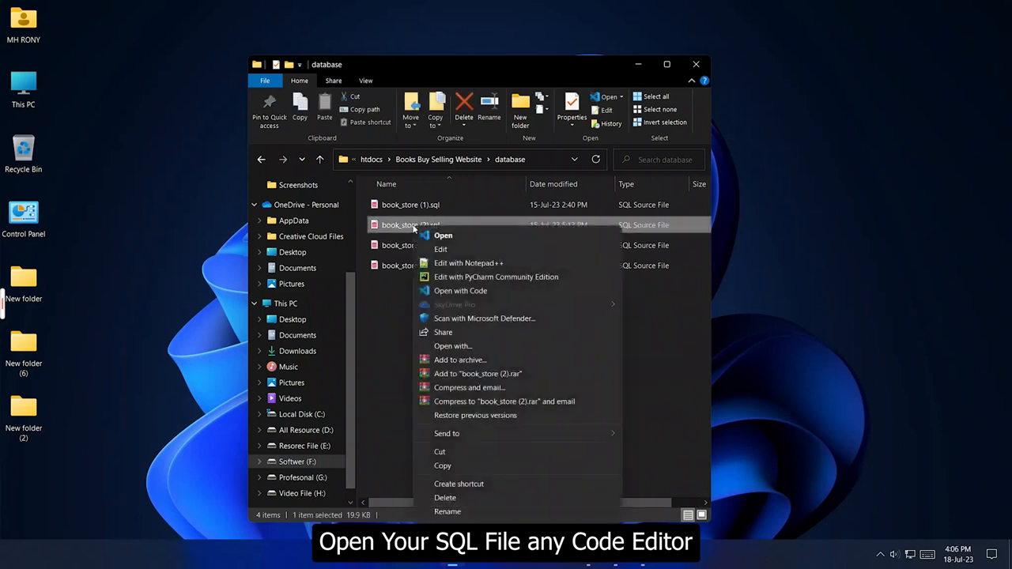
click(459, 292)
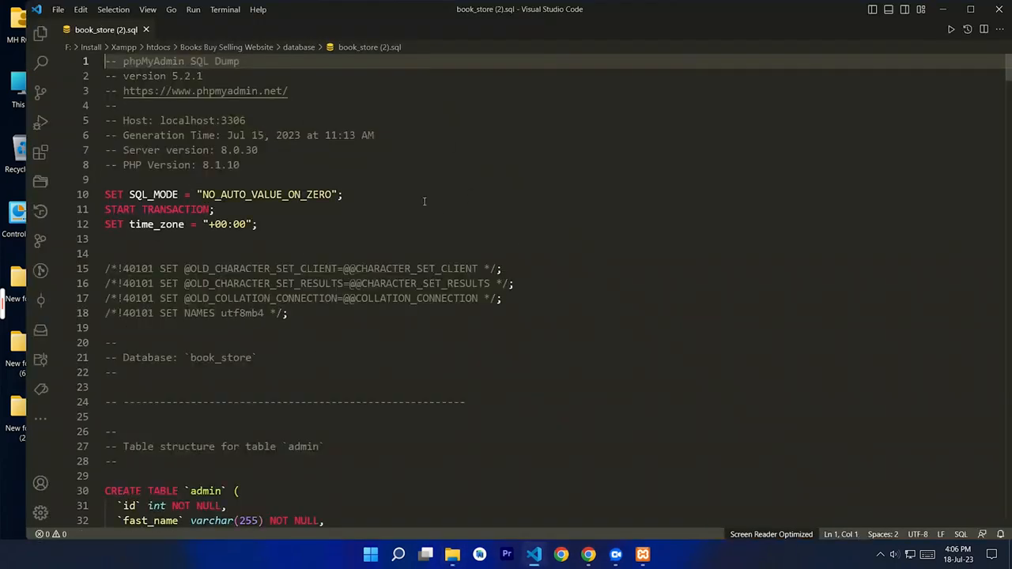
Step: Start a find and replace for the copied collation utf8mb4_0900_ai_ci in the SQL file and look through its occurrences
click(423, 201)
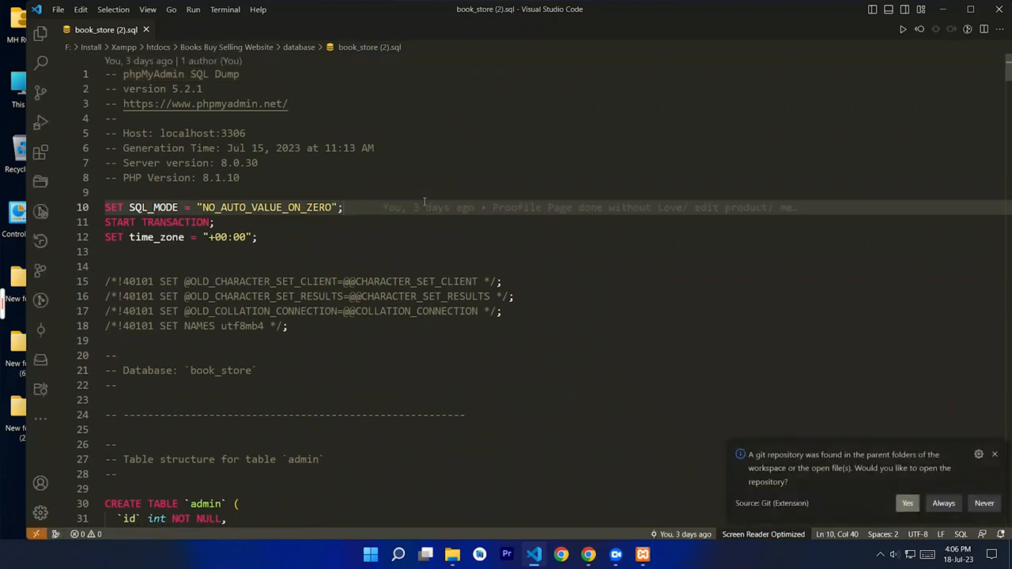
key(ctrl+h)
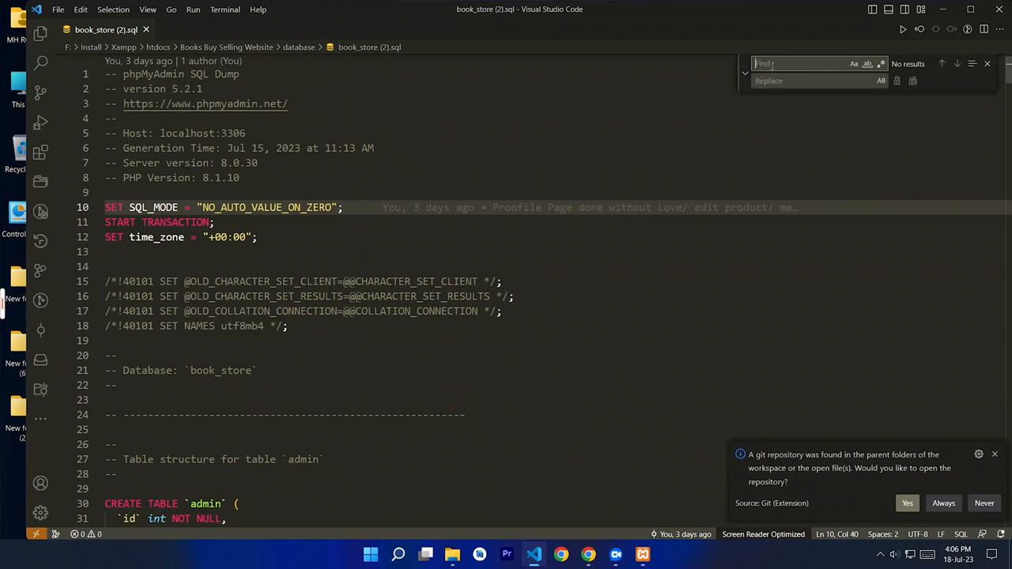
key(ctrl+v)
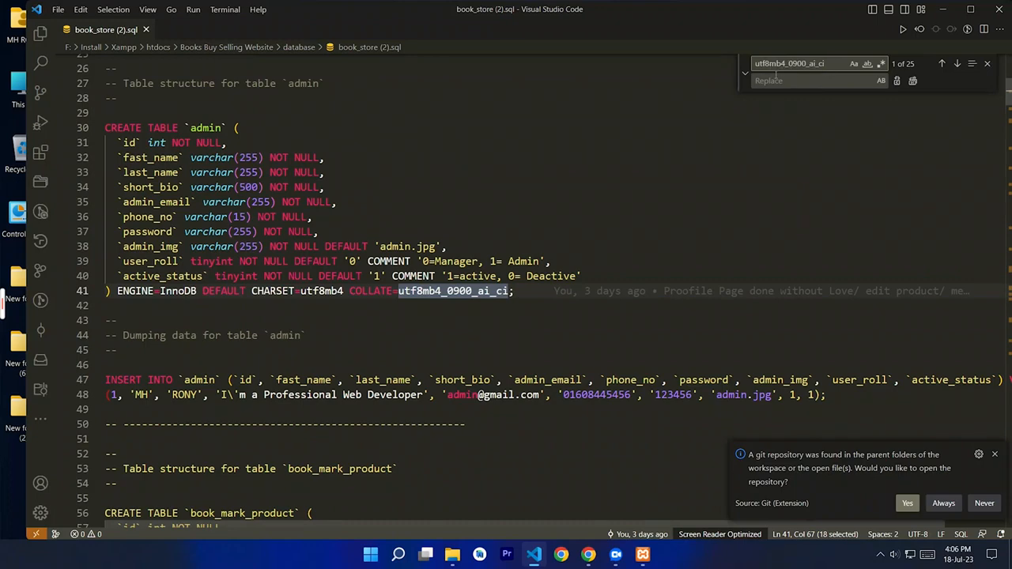
click(779, 81)
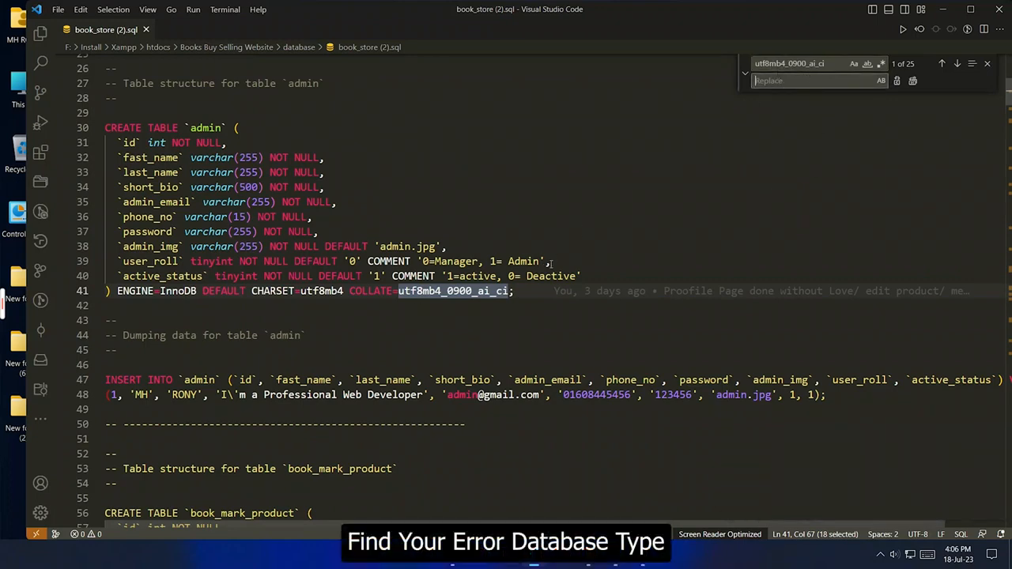
scroll(523, 393, down, 4)
scroll(523, 393, down, 1)
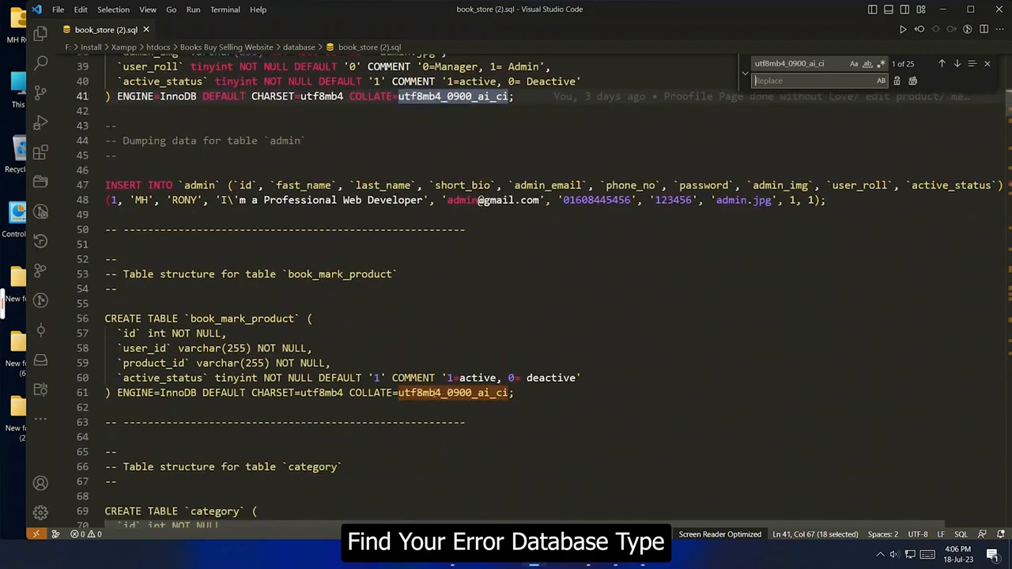
scroll(489, 323, down, 8)
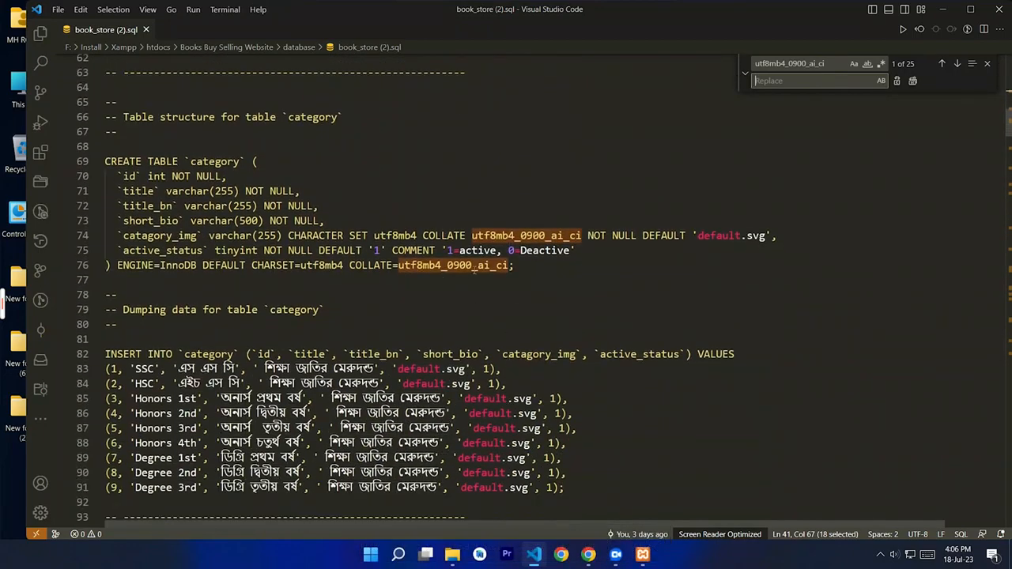
scroll(544, 394, down, 3)
scroll(387, 465, down, 9)
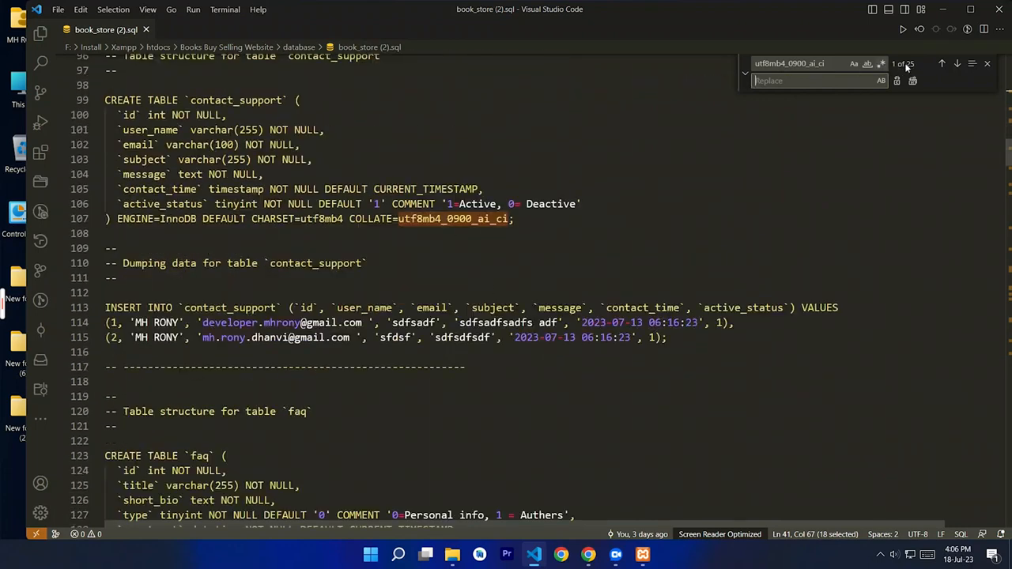
Step: Switch back to phpMyAdmin in Chrome and open the server's list of databases
click(942, 9)
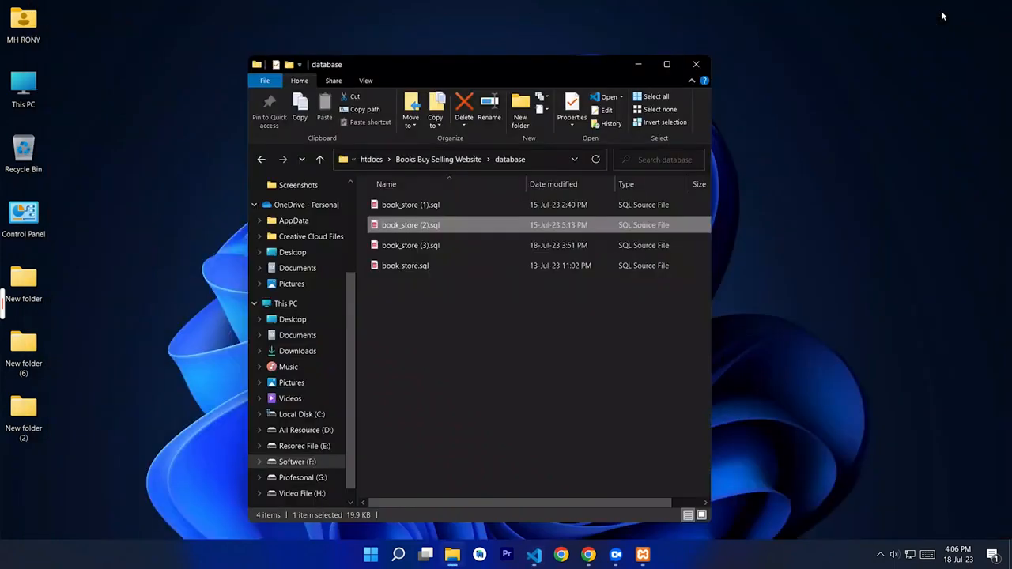
click(587, 555)
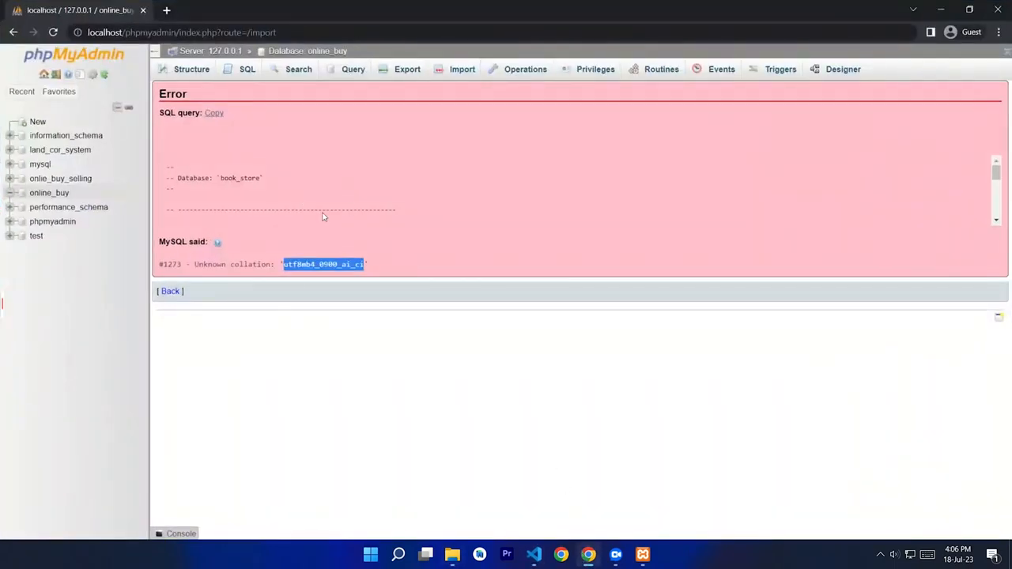
click(46, 90)
click(44, 75)
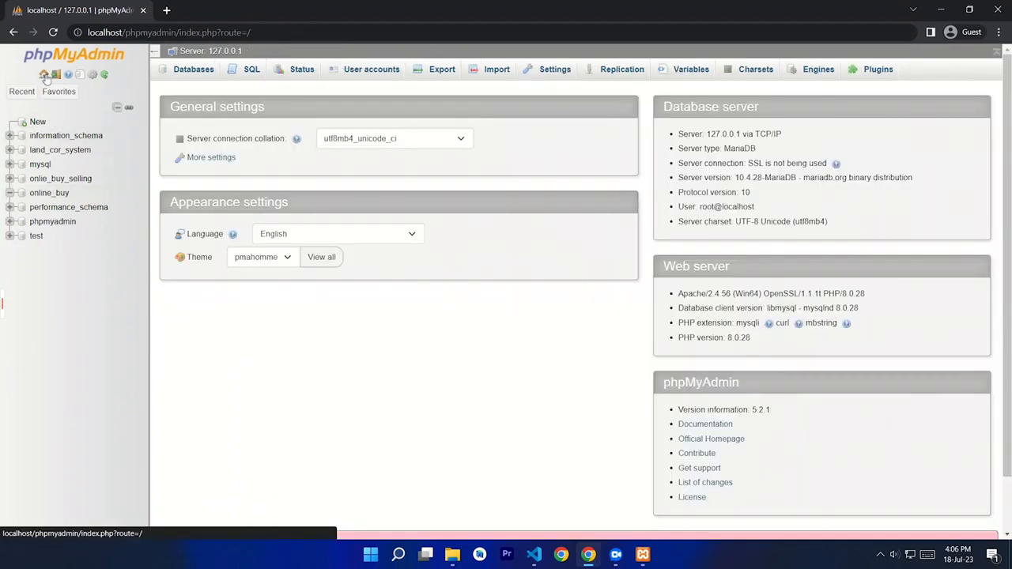
click(183, 70)
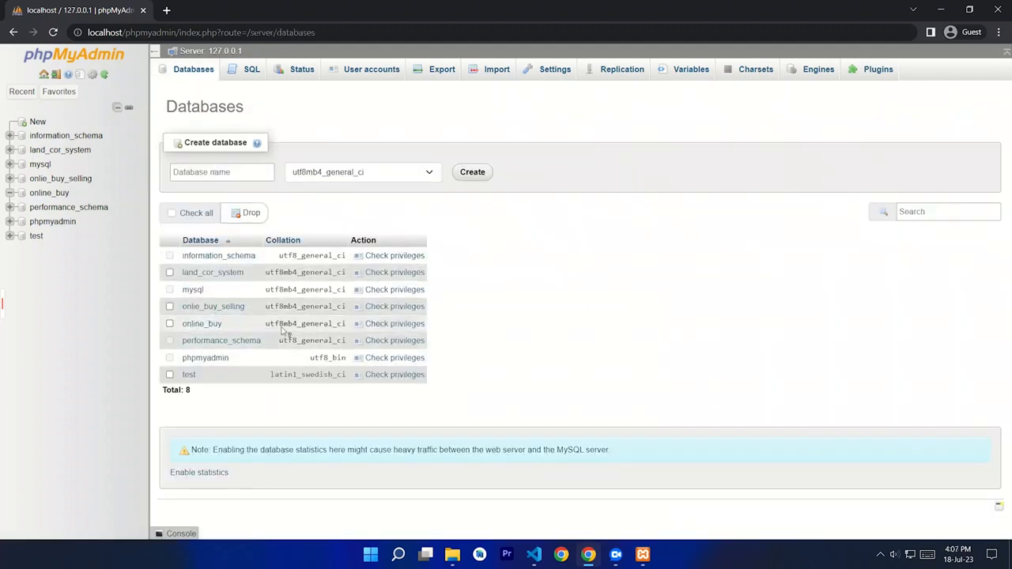
Step: Copy the online_buy database's collation name, utf8mb4_general_ci, and minimize the browser
drag(267, 325, 346, 333)
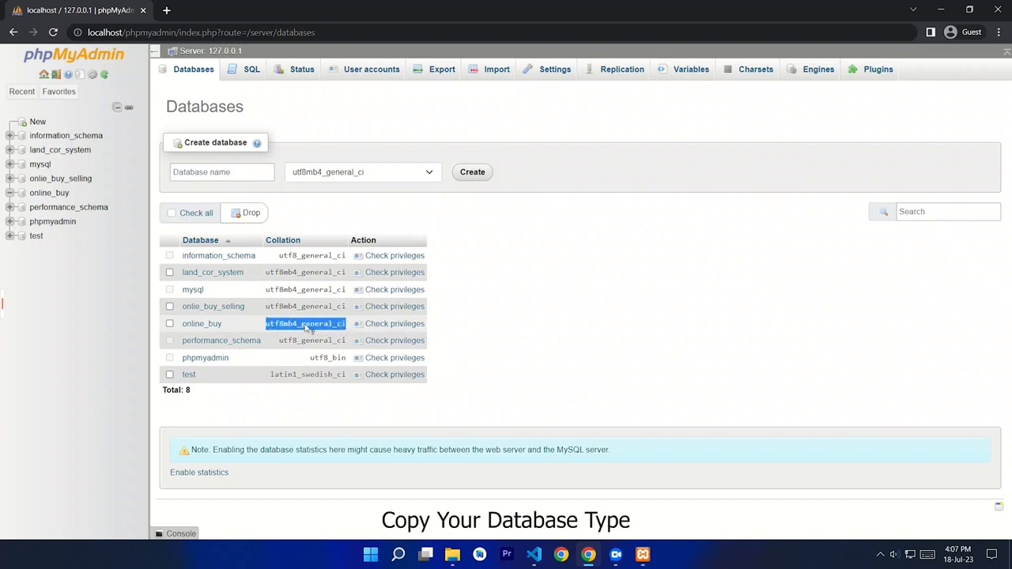
right_click(310, 324)
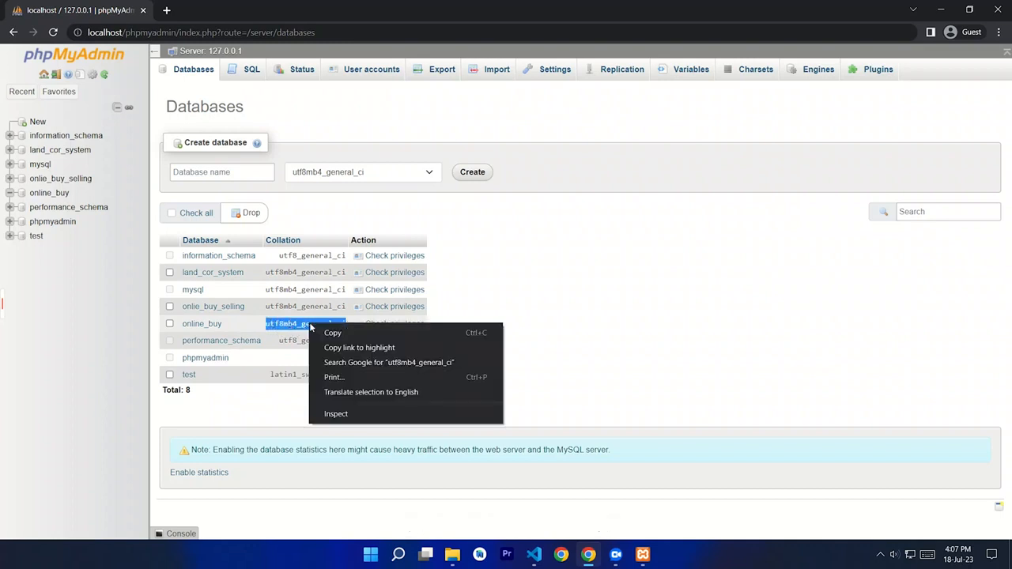
click(333, 333)
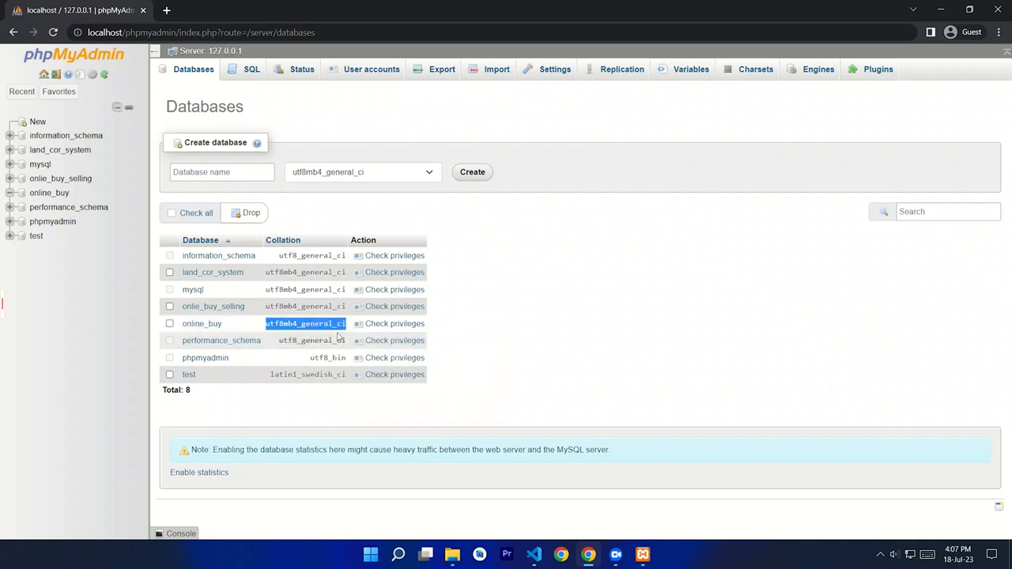
click(941, 11)
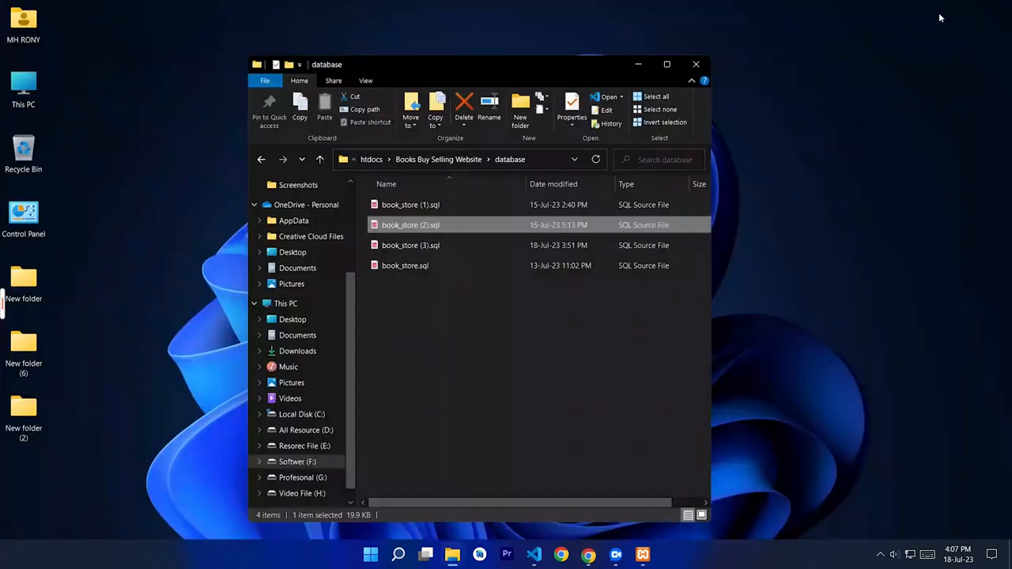
Step: Switch to Visual Studio Code and set the replacement text to the copied collation utf8mb4_general_ci
click(535, 555)
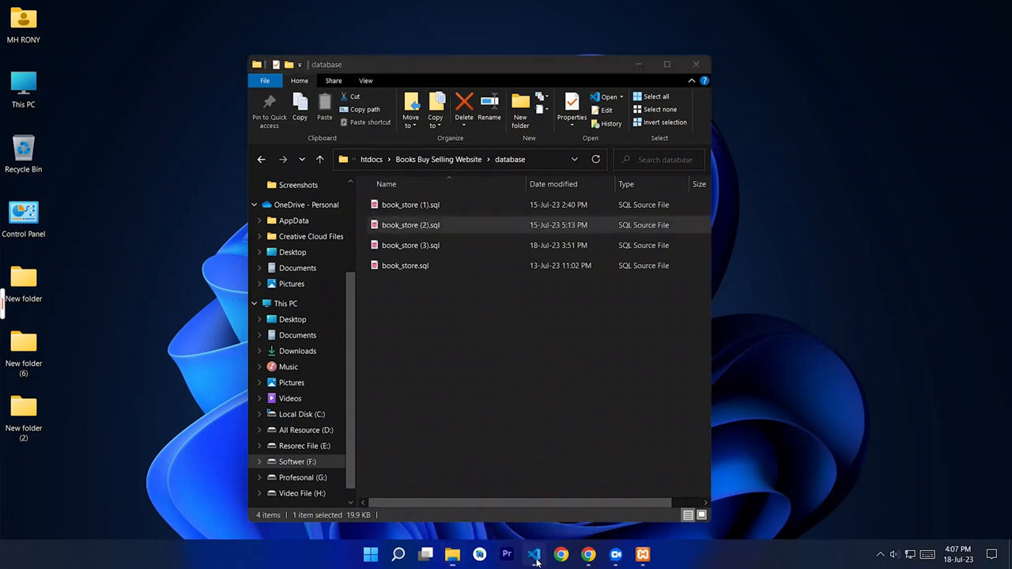
drag(828, 64, 744, 69)
click(784, 81)
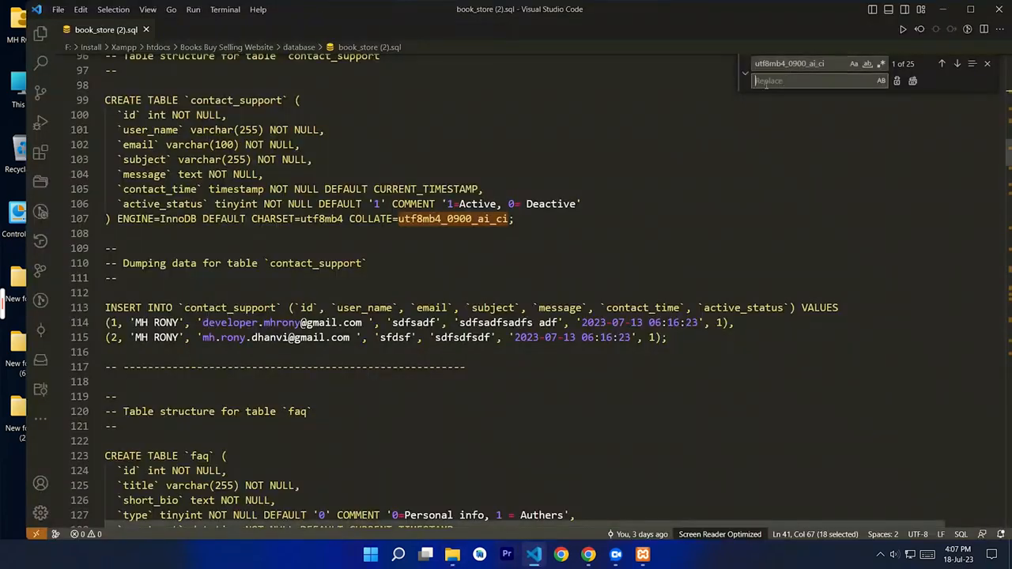
key(ctrl+v)
Step: Replace every occurrence of utf8mb4_0900_ai_ci in the SQL file one by one and check the new collation on the user_site_review table
key(Return)
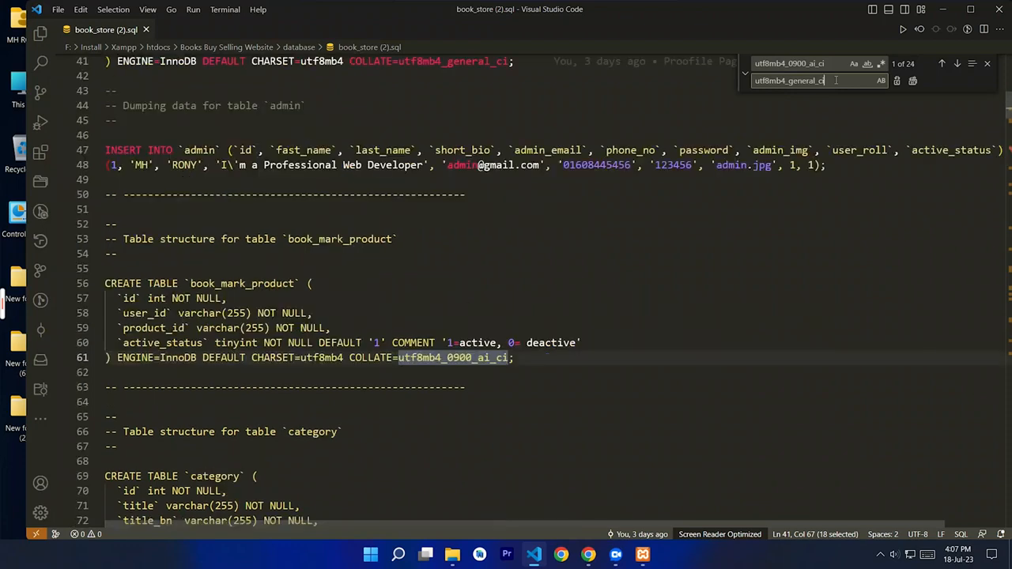
key(Return)
key(Return)
key(Return)
key(Return)
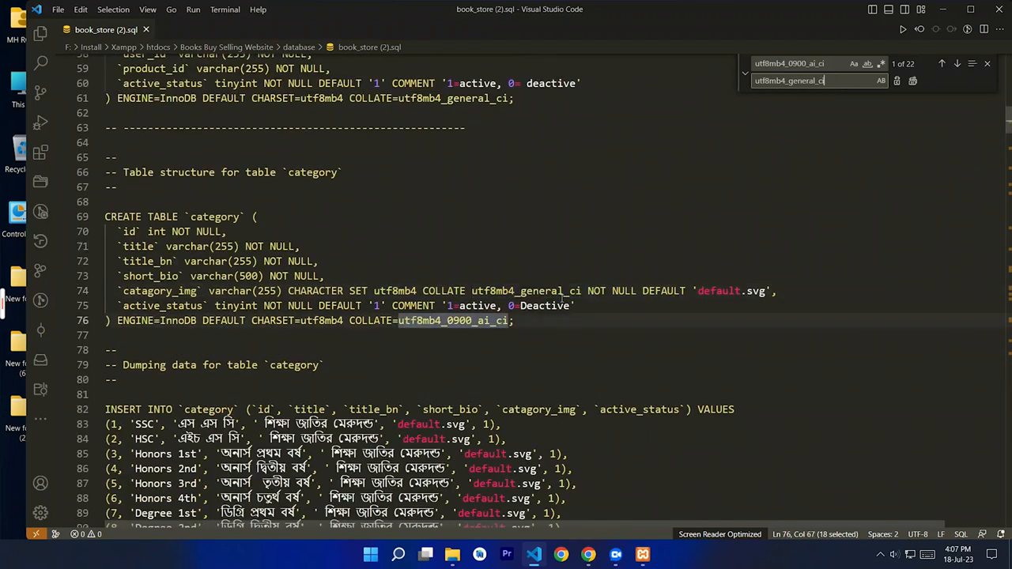
key(Return)
key(Return)
key(Return)
key(Return)
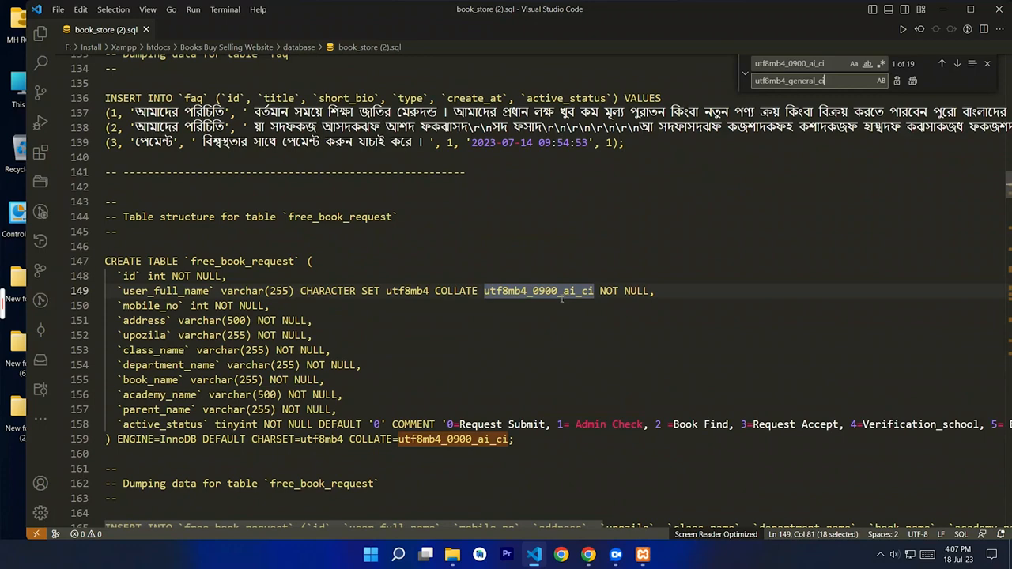
key(Return)
key(Return)
key(Return)
key(Return)
key(Return)
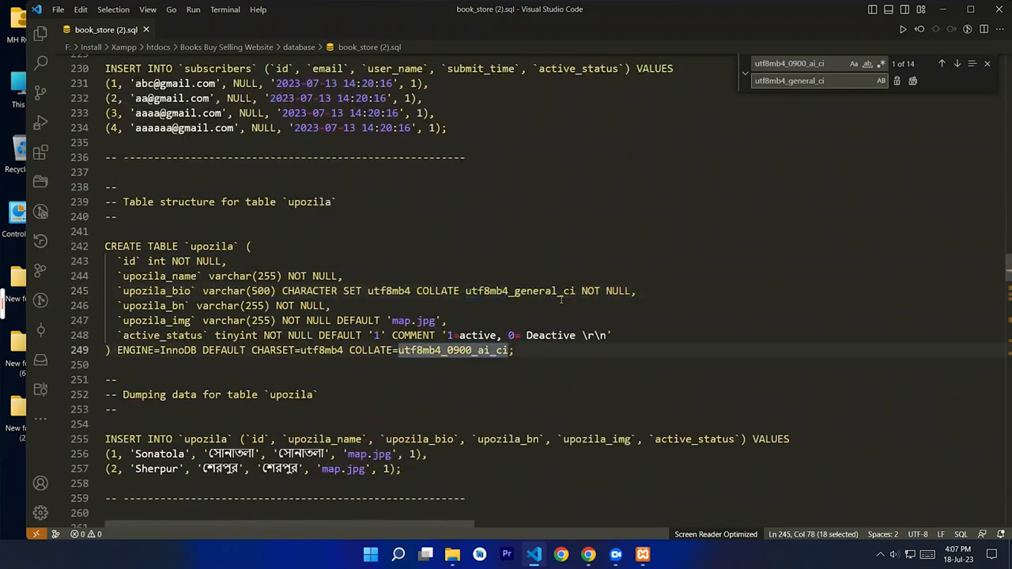
key(Return)
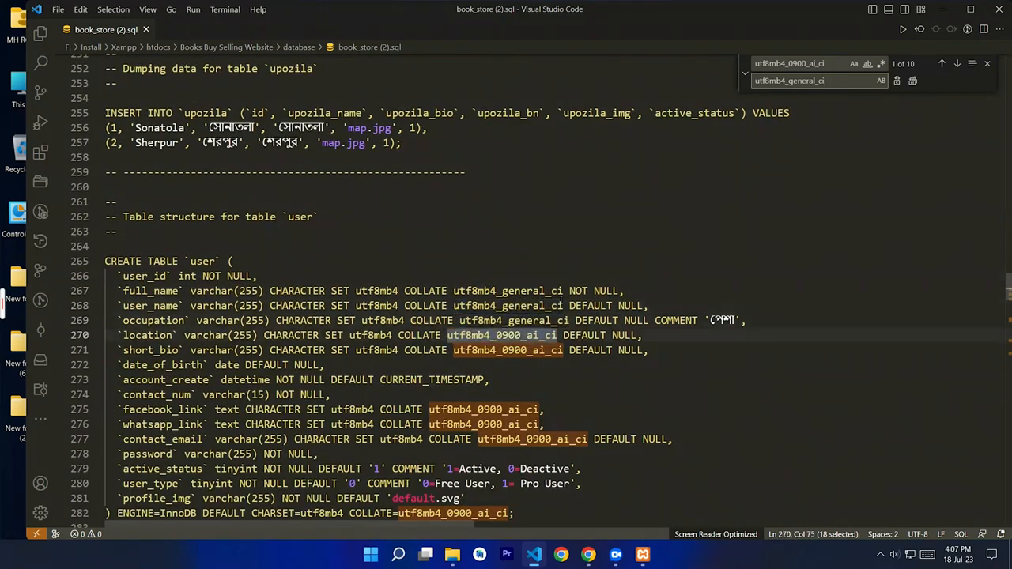
key(Return)
key(Return)
key(Return)
key(Return)
key(Return)
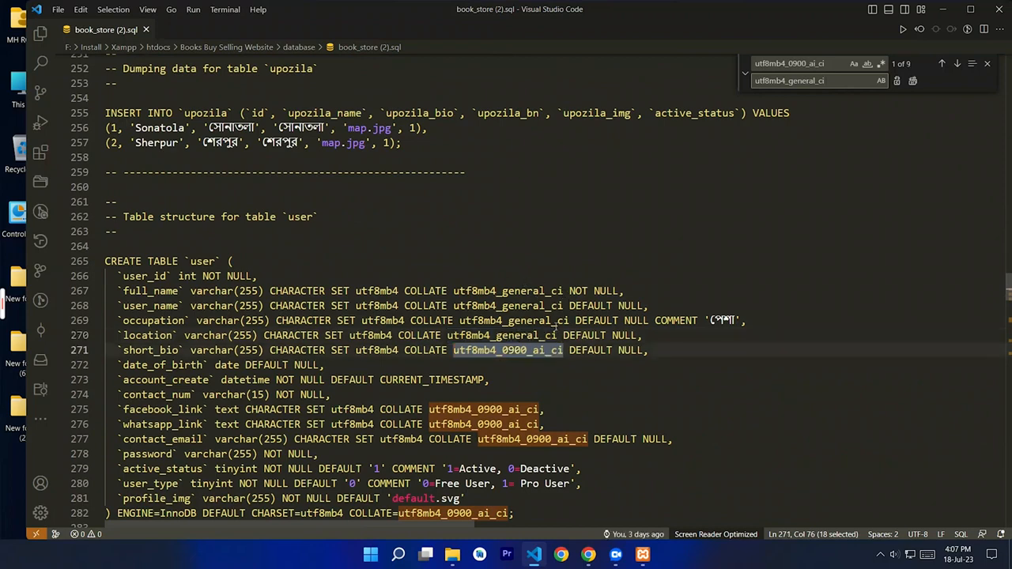
key(Return)
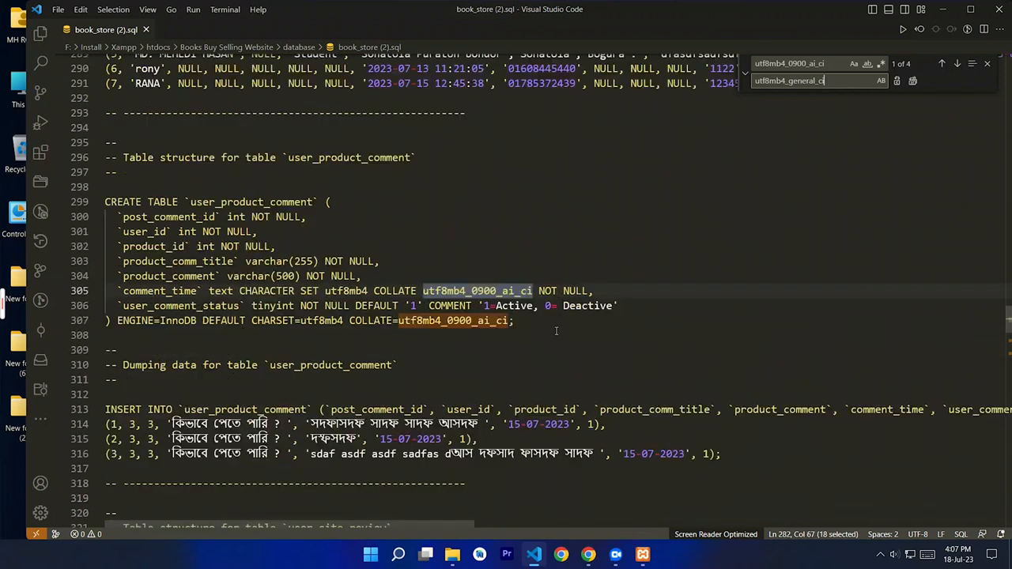
key(Return)
key(Return)
key(Return)
key(Return)
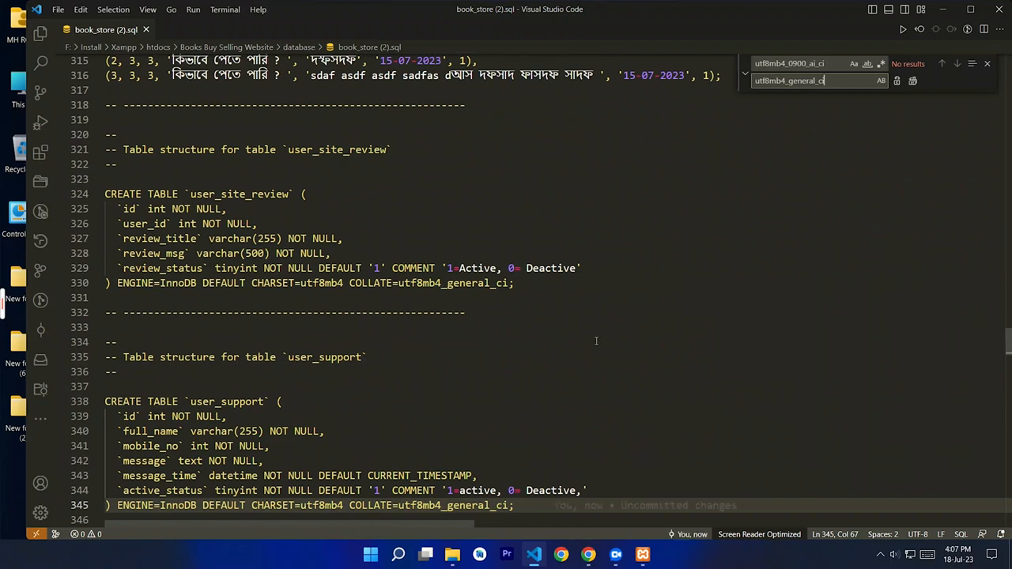
drag(398, 283, 515, 283)
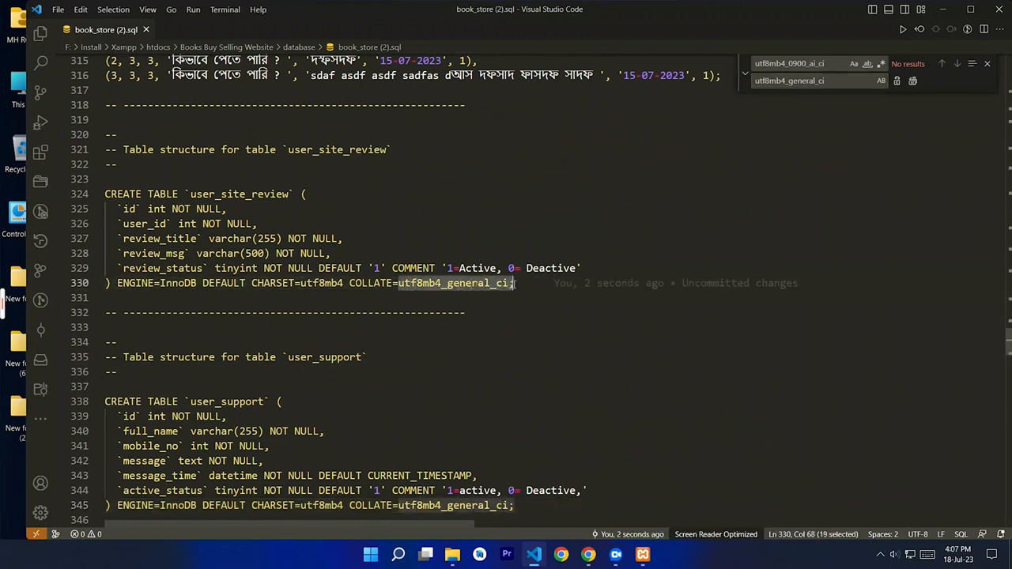
click(581, 341)
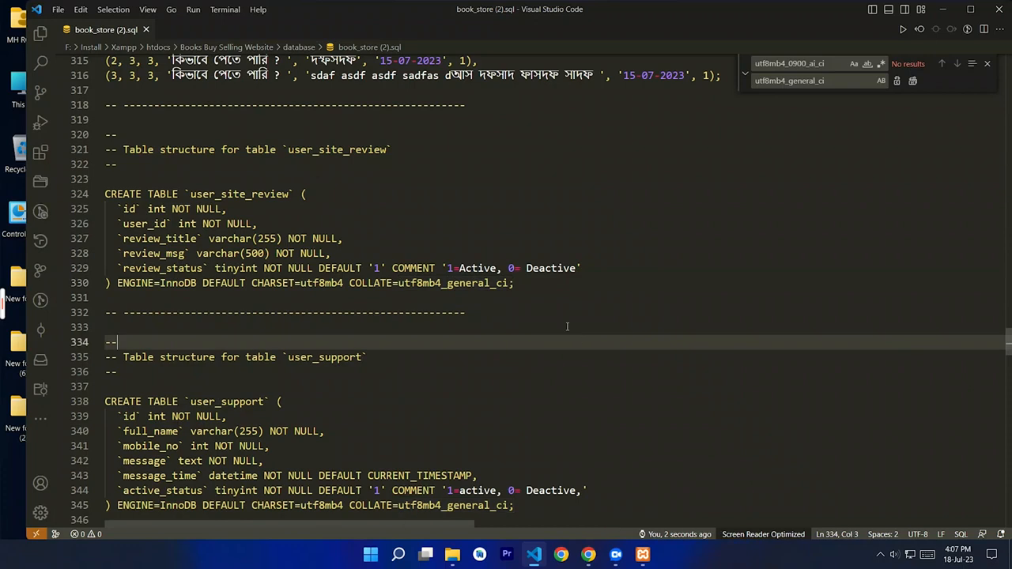
Step: Save book_store (2).sql and close Visual Studio Code
click(58, 9)
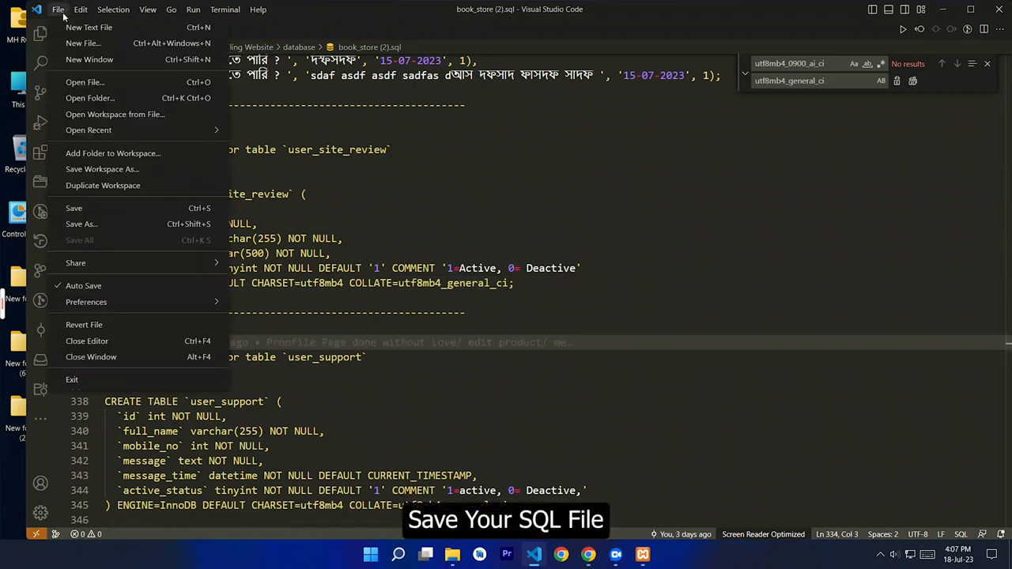
click(101, 211)
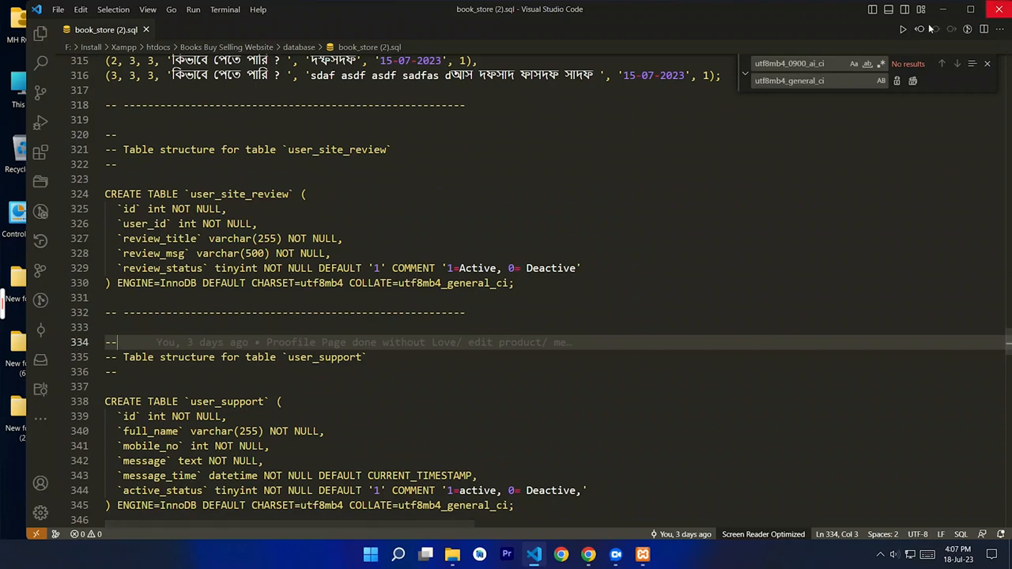
click(999, 12)
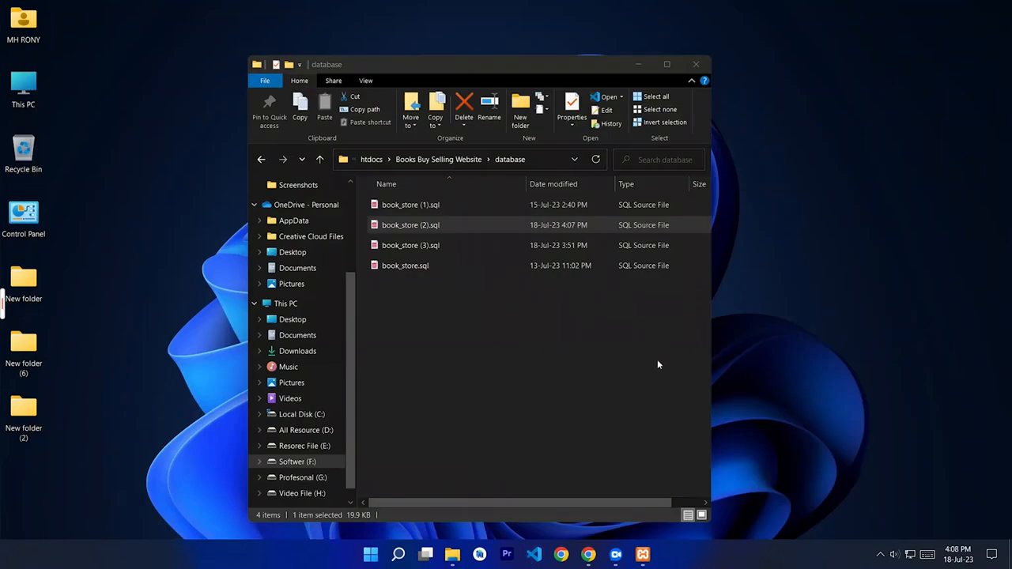
Step: Switch to phpMyAdmin in Chrome and open the import page of the online_buy database
click(589, 554)
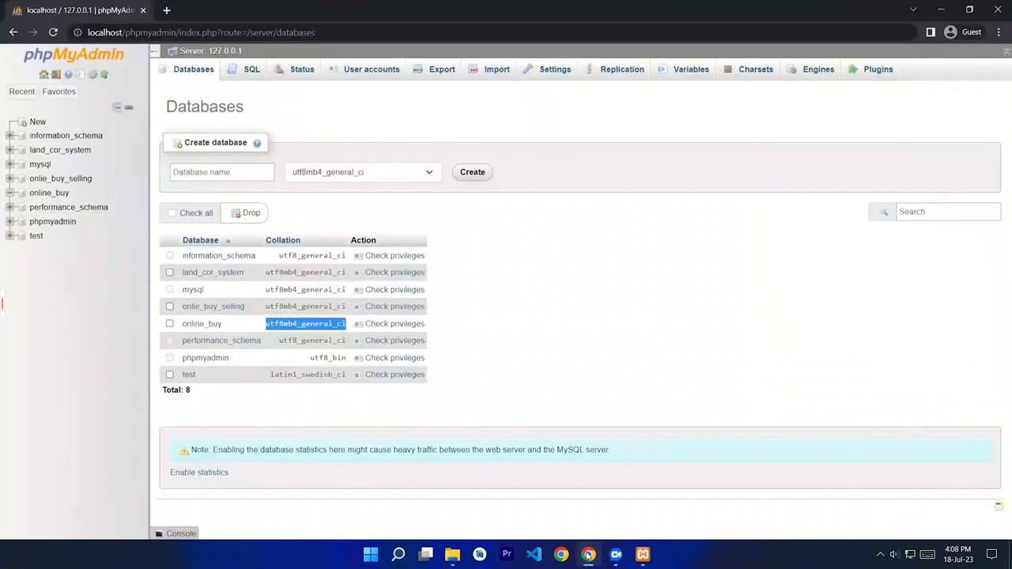
click(202, 324)
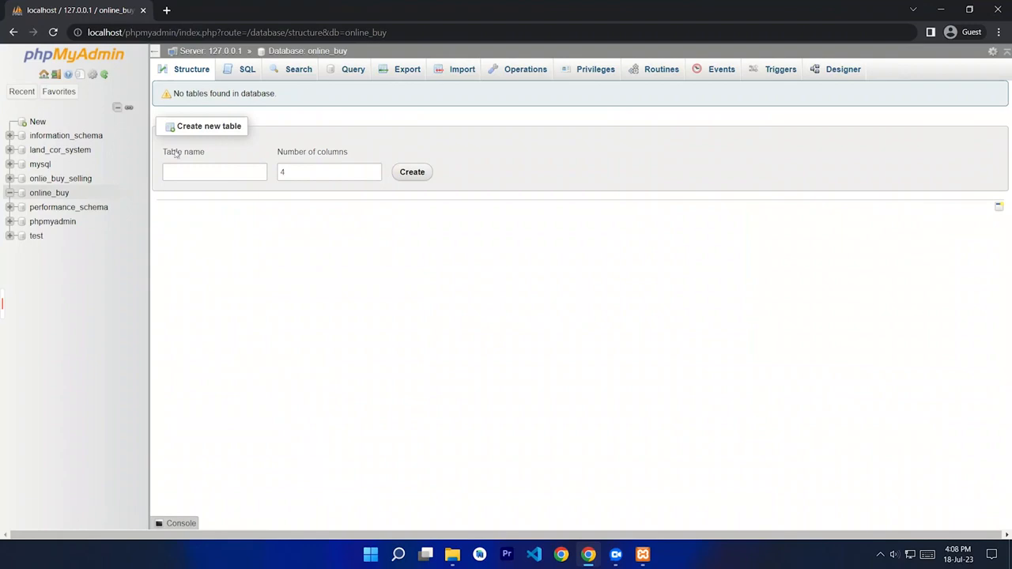
click(462, 72)
Step: Choose book_store (2).sql as the file and import it into online_buy with the default SQL options
click(249, 227)
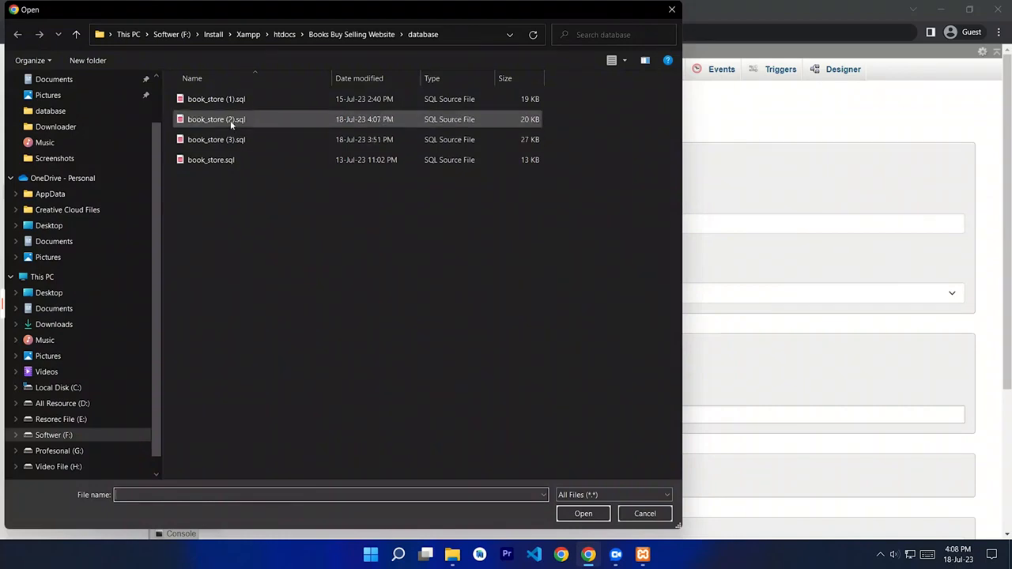
click(243, 120)
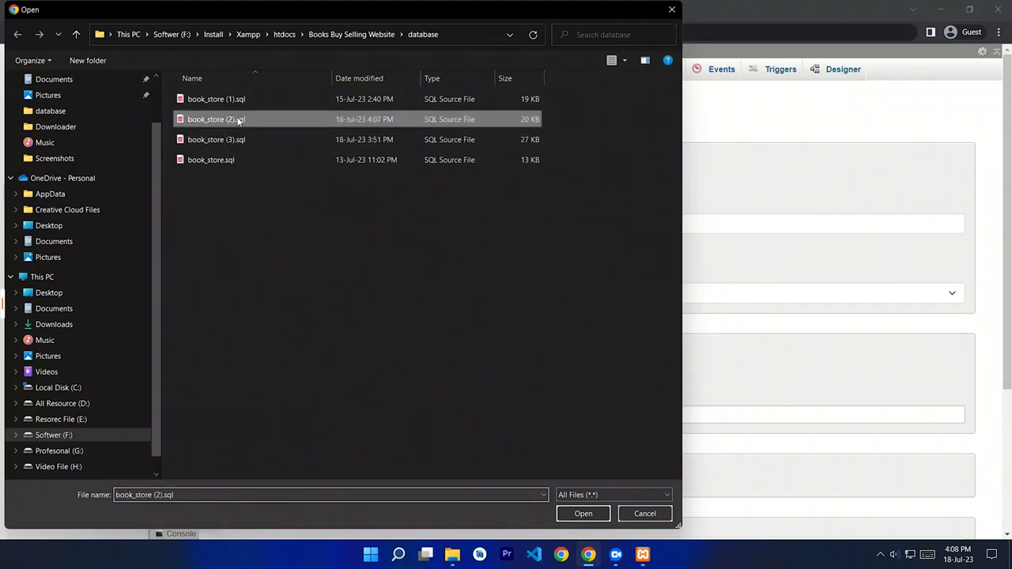
double_click(246, 120)
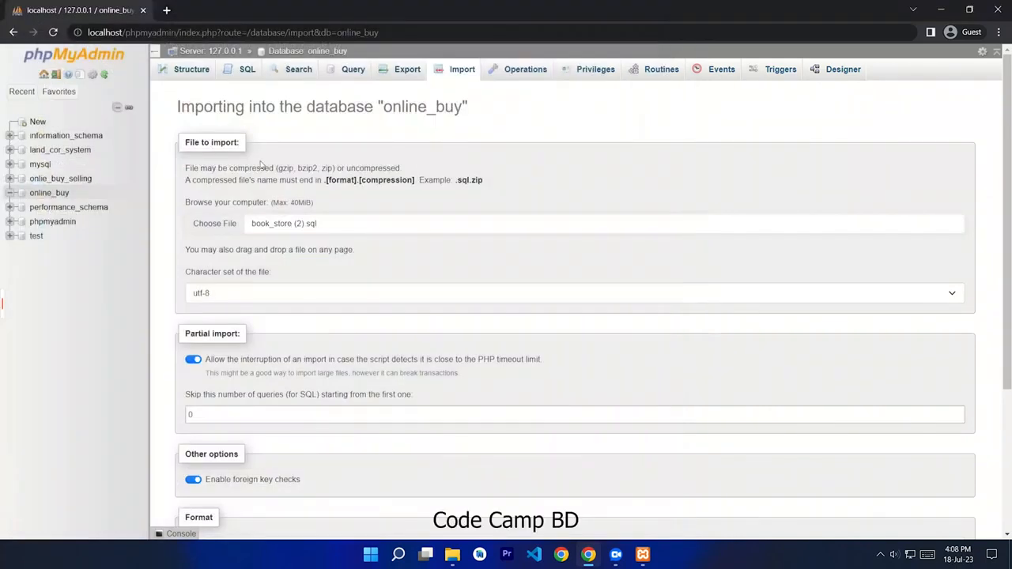
scroll(290, 247, down, 3)
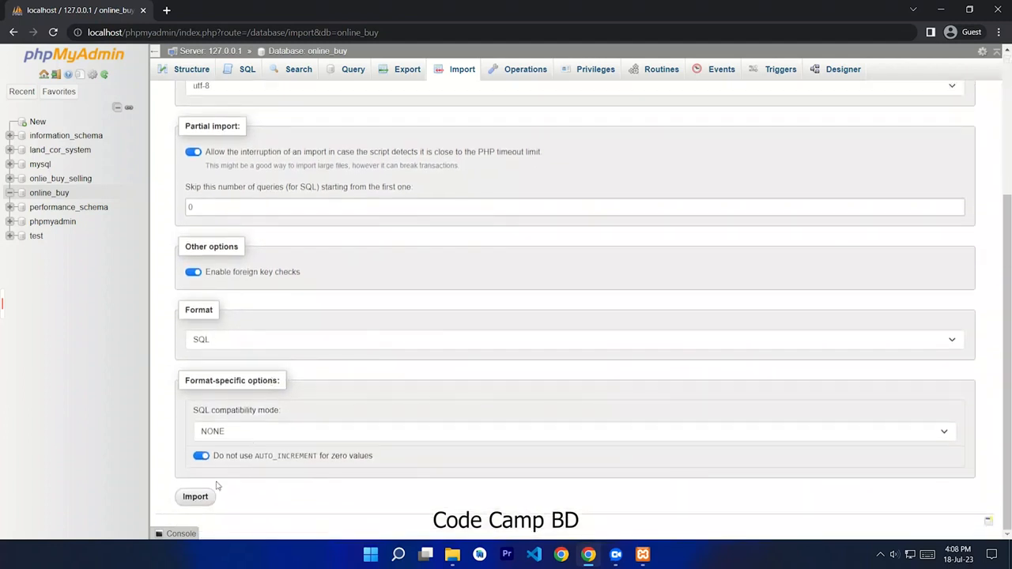
click(194, 502)
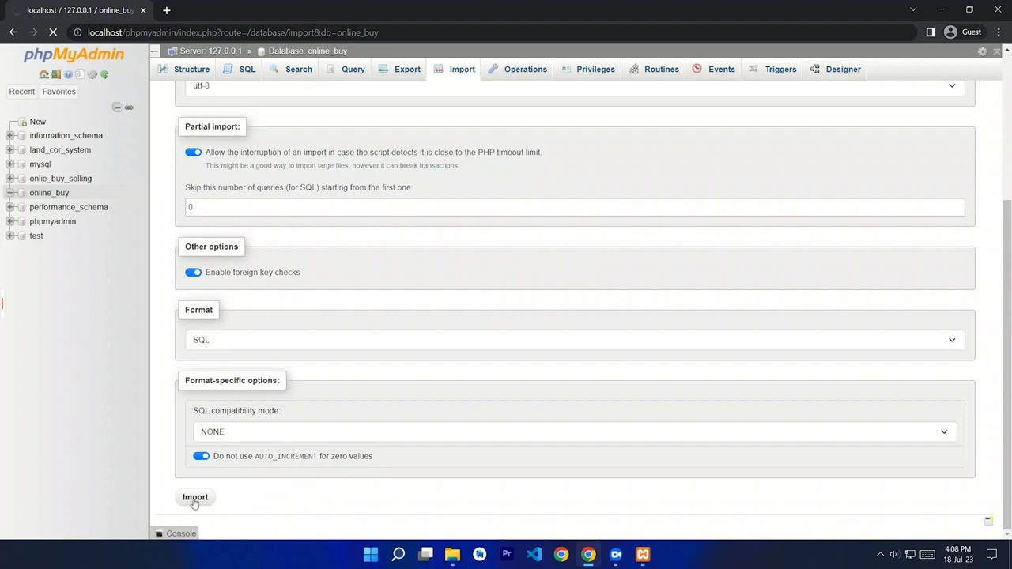